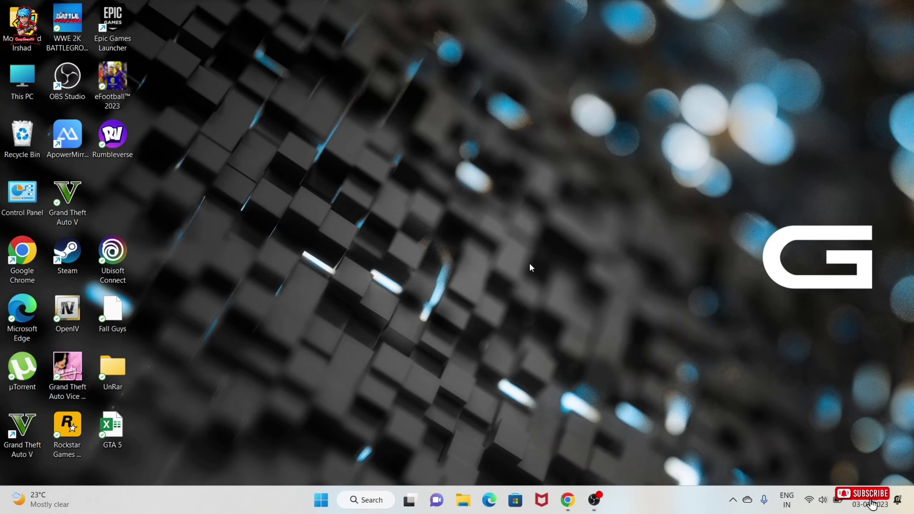
pyautogui.click(567, 500)
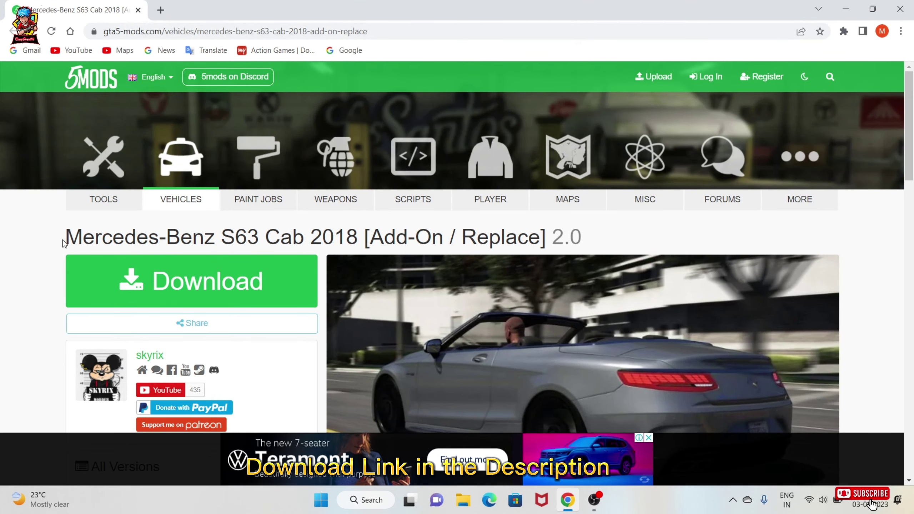
pyautogui.moveTo(67, 239); pyautogui.dragTo(361, 239)
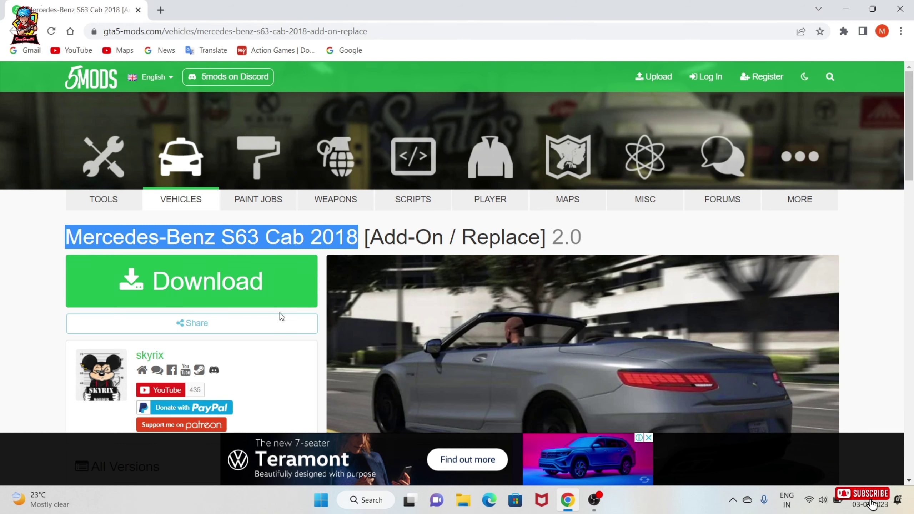
pyautogui.click(38, 244)
pyautogui.scroll(-1, 578, 357)
pyautogui.click(579, 357)
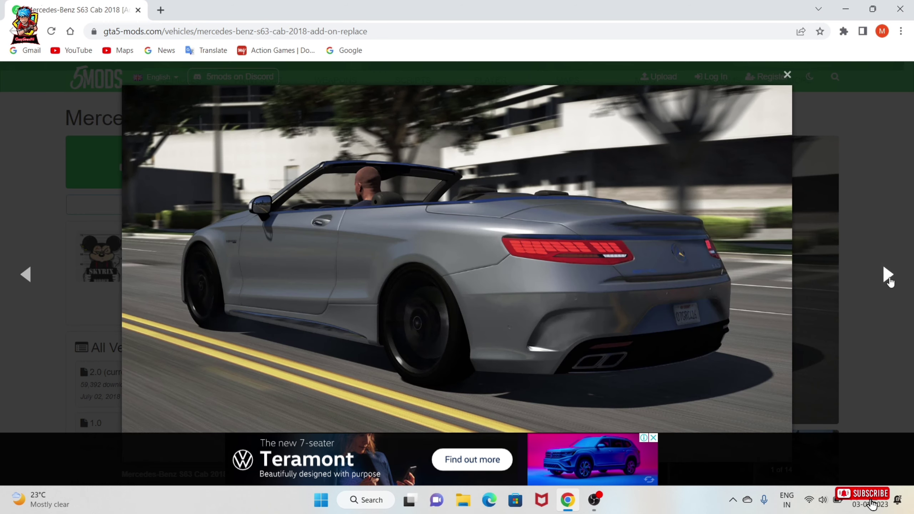
pyautogui.click(889, 280)
pyautogui.click(888, 275)
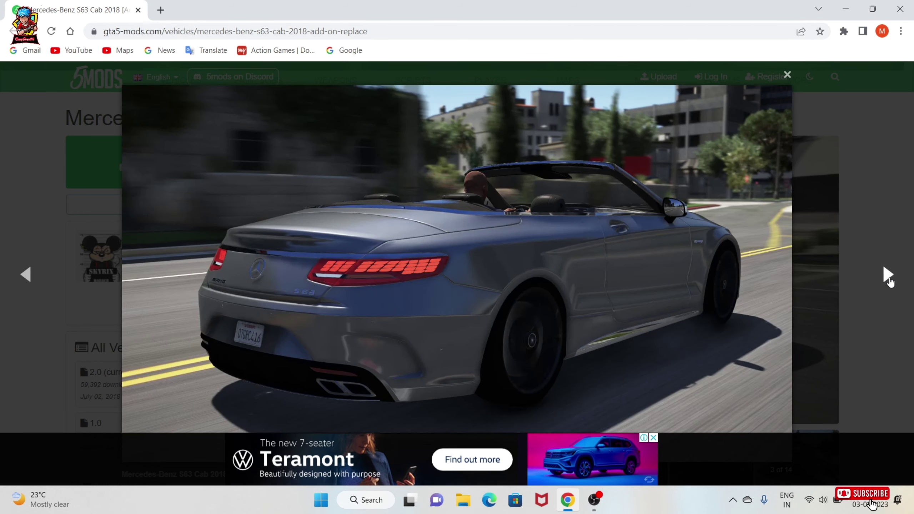
pyautogui.click(888, 276)
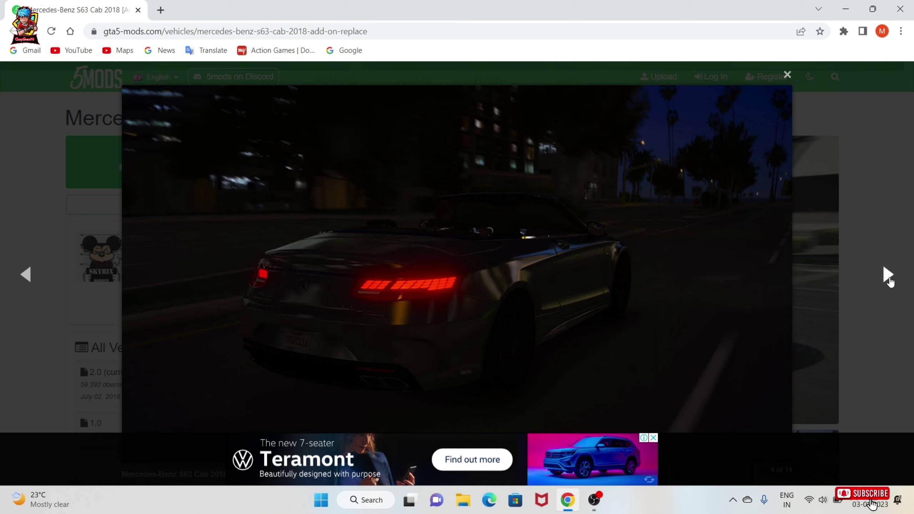
pyautogui.click(888, 277)
pyautogui.click(888, 276)
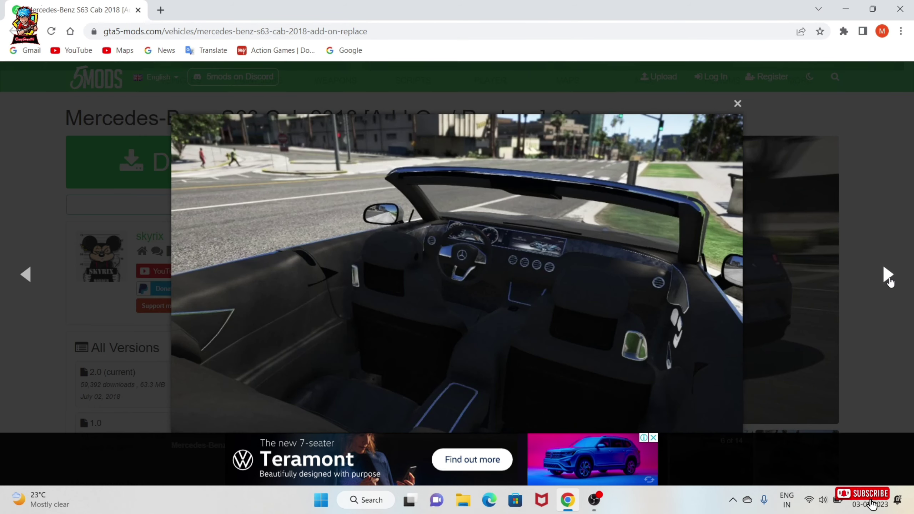
pyautogui.click(888, 276)
pyautogui.click(888, 277)
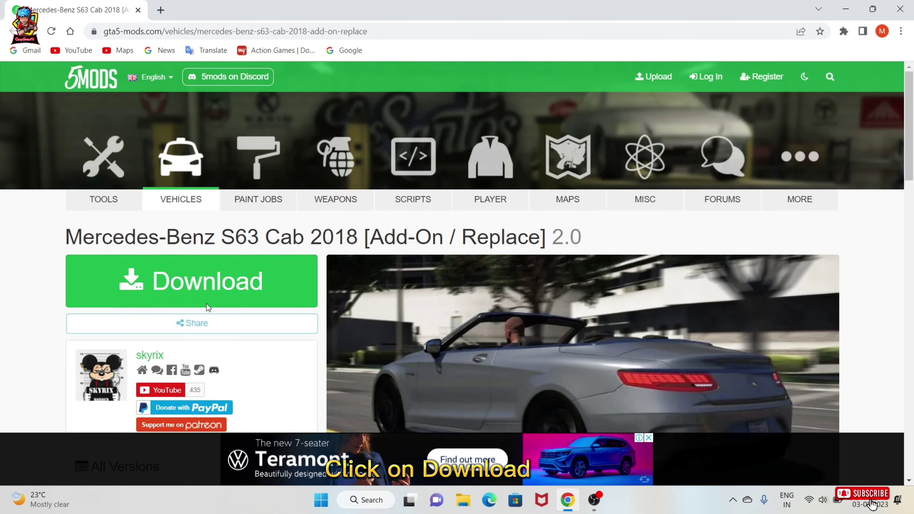
# Download the Mercedes-Benz S63 Cab 2018 RAR archive from its GTA5-Mods.com download page
pyautogui.click(197, 279)
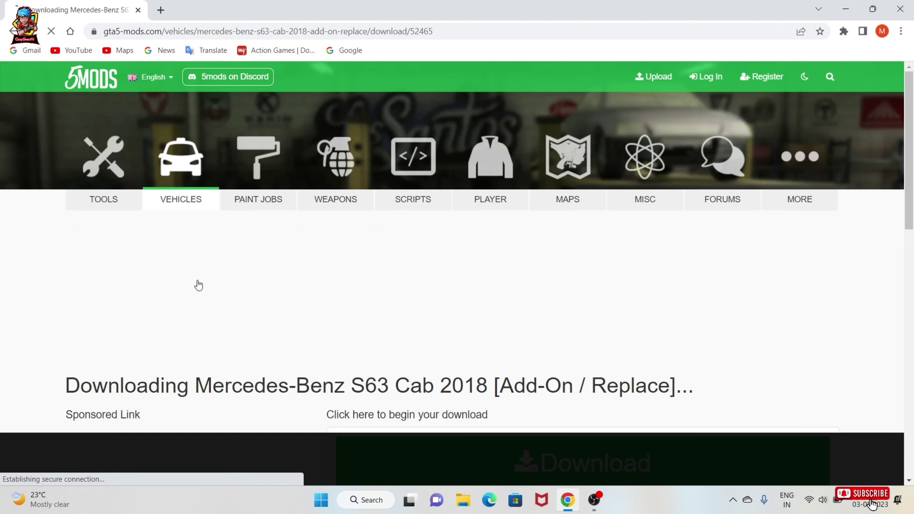
pyautogui.scroll(-5, 357, 288)
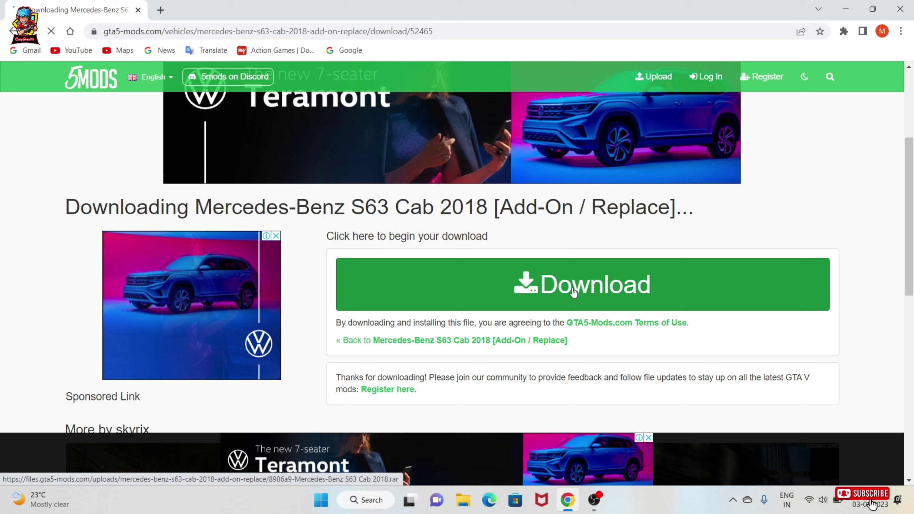
pyautogui.click(560, 302)
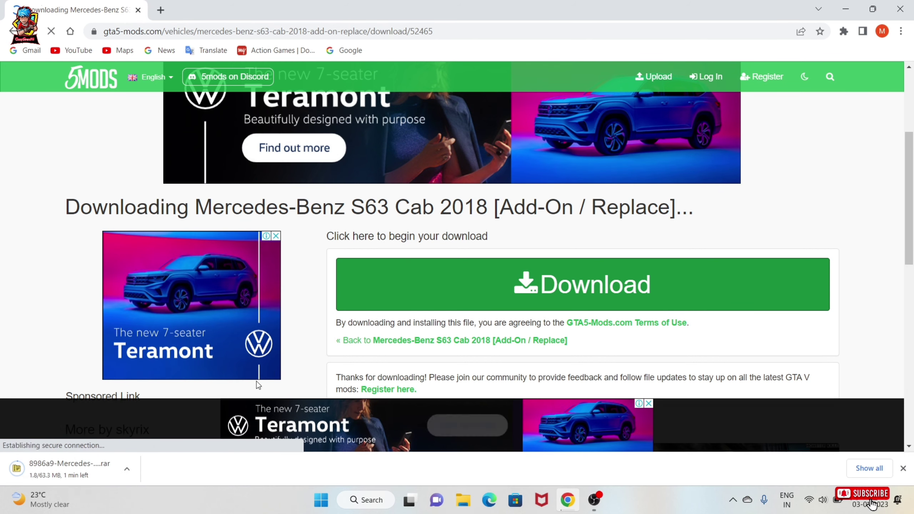
pyautogui.moveTo(18, 501)
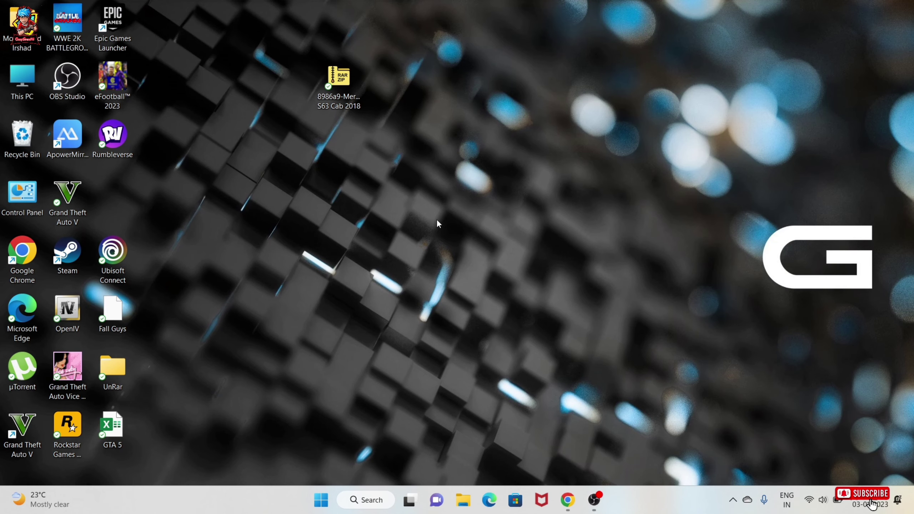
# Open the downloaded S63 Cab 2018 RAR archive from the desktop to view its ADD-ON and REPLACE folders
pyautogui.rightClick(337, 94)
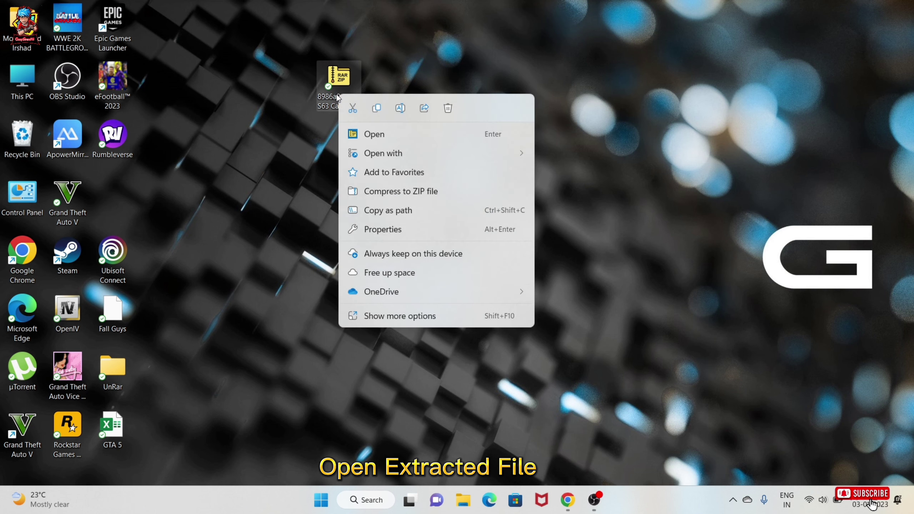
pyautogui.click(364, 137)
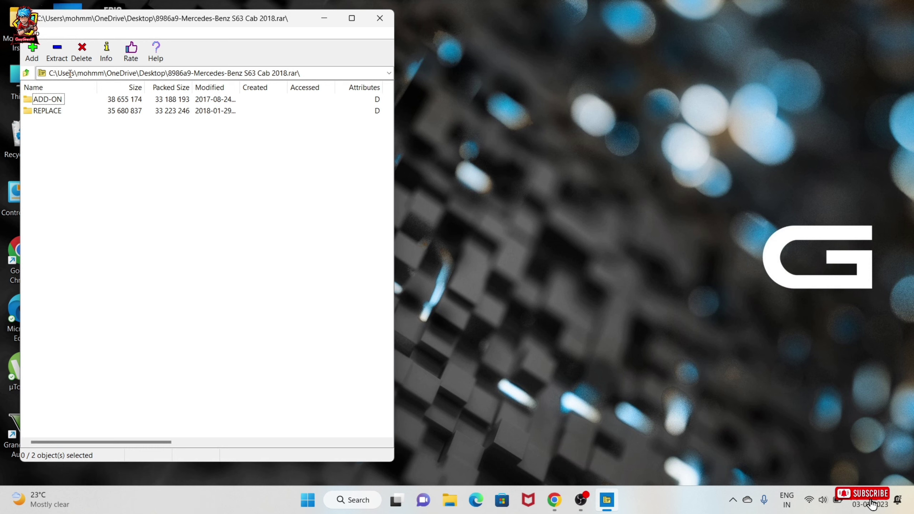
# Browse the archive into ADD-ON\Files to list dlc.rpf, and move the window right
pyautogui.click(47, 102)
pyautogui.doubleClick(46, 99)
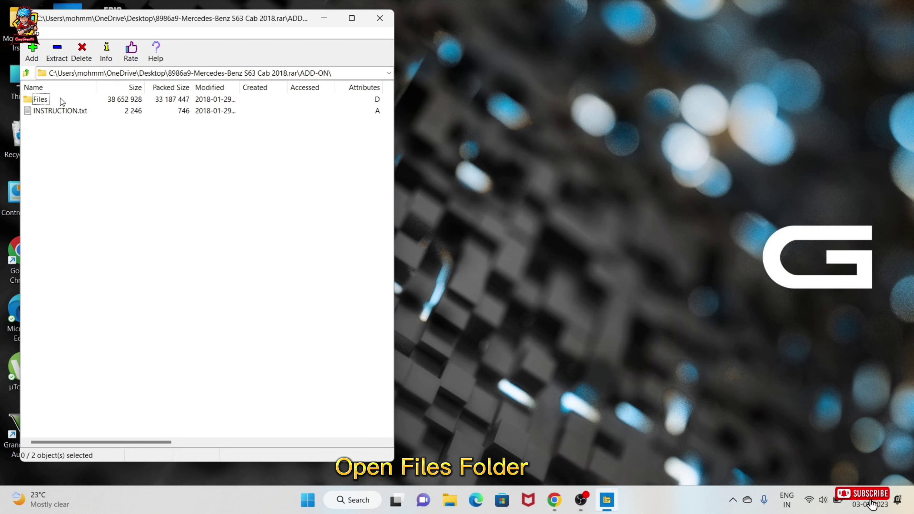
pyautogui.click(47, 102)
pyautogui.doubleClick(42, 102)
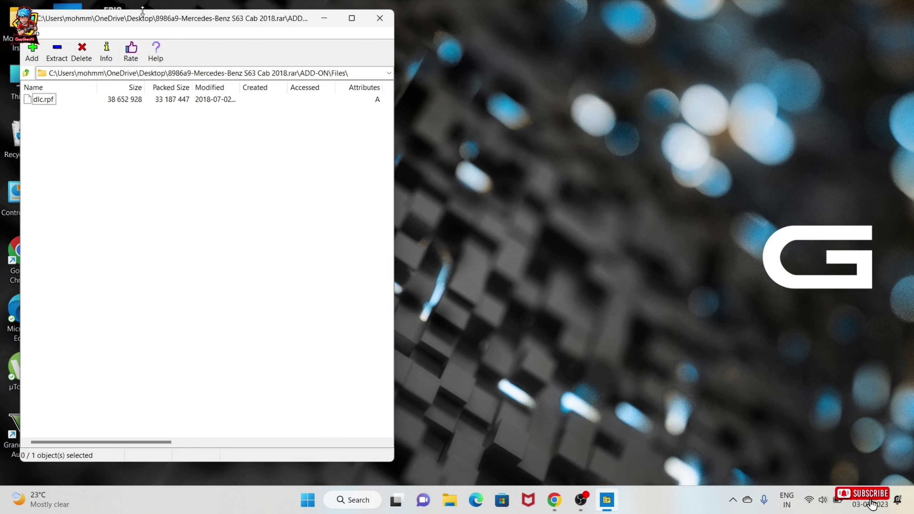
pyautogui.moveTo(143, 25); pyautogui.dragTo(259, 30)
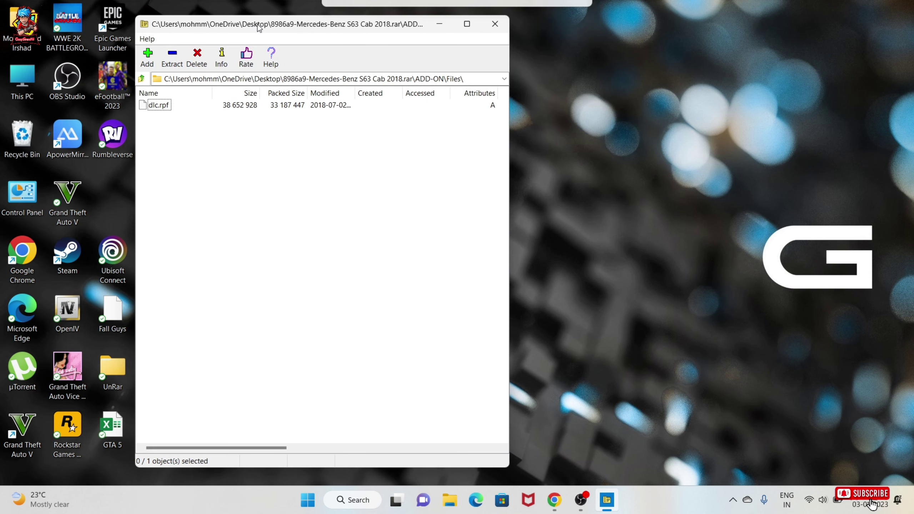
# Open the GTA V install folder from its shortcut and browse to mods\update\x64\dlcpacks
pyautogui.rightClick(22, 424)
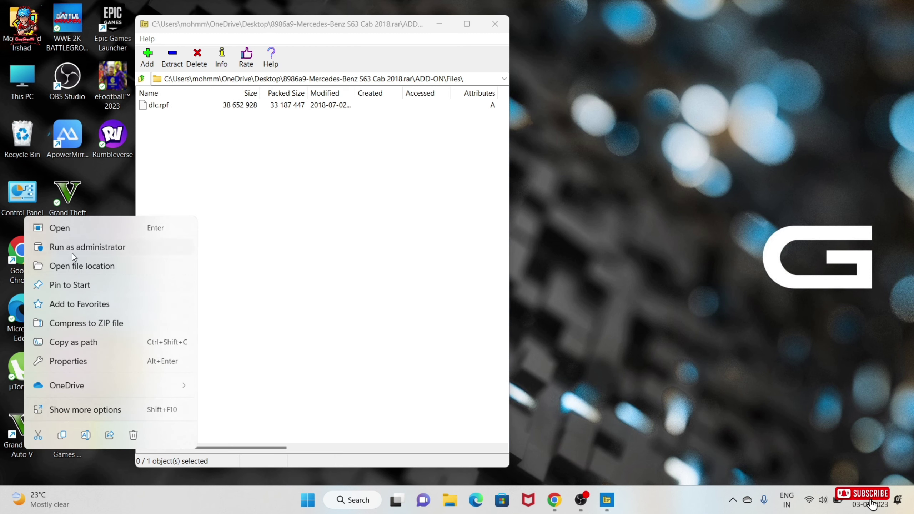
pyautogui.click(75, 266)
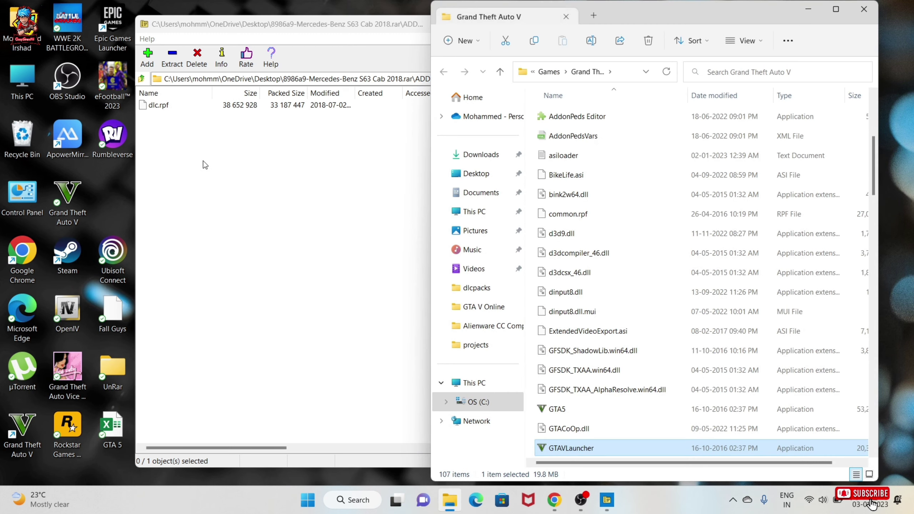
pyautogui.moveTo(311, 28); pyautogui.dragTo(222, 27)
pyautogui.scroll(4, 603, 287)
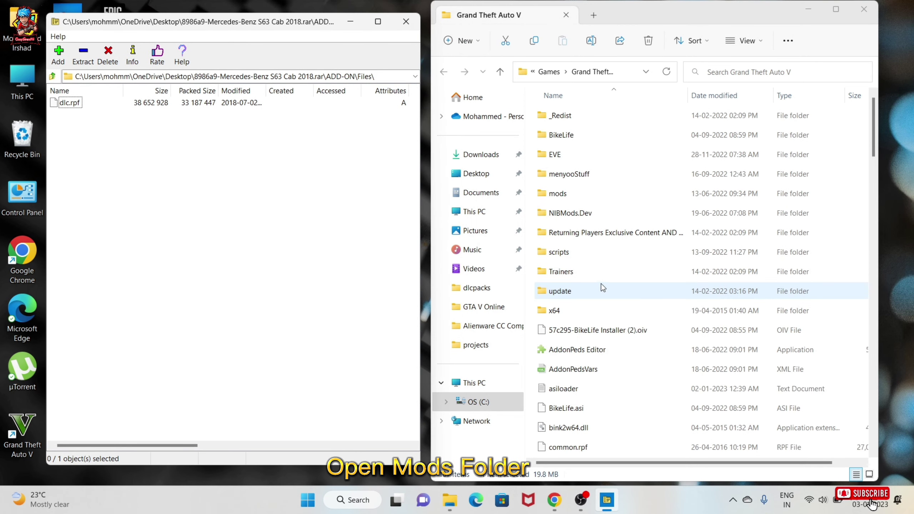
pyautogui.doubleClick(558, 196)
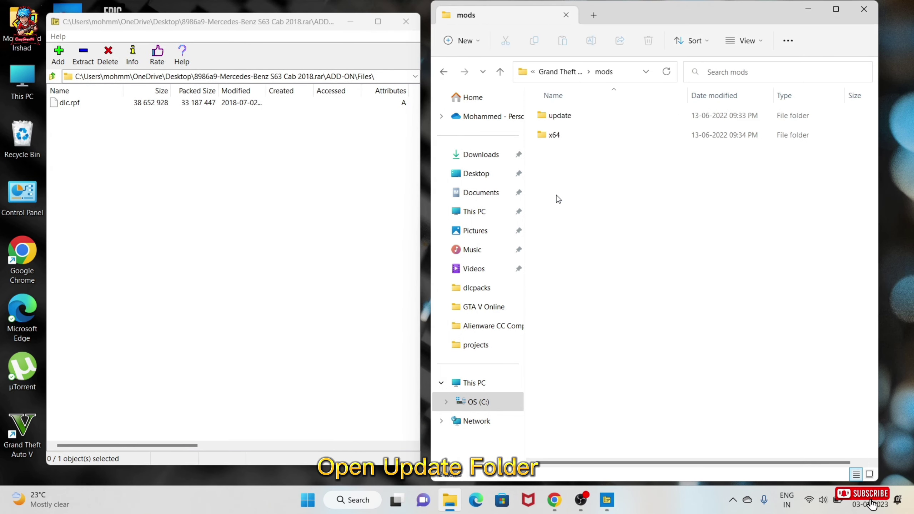
pyautogui.doubleClick(561, 116)
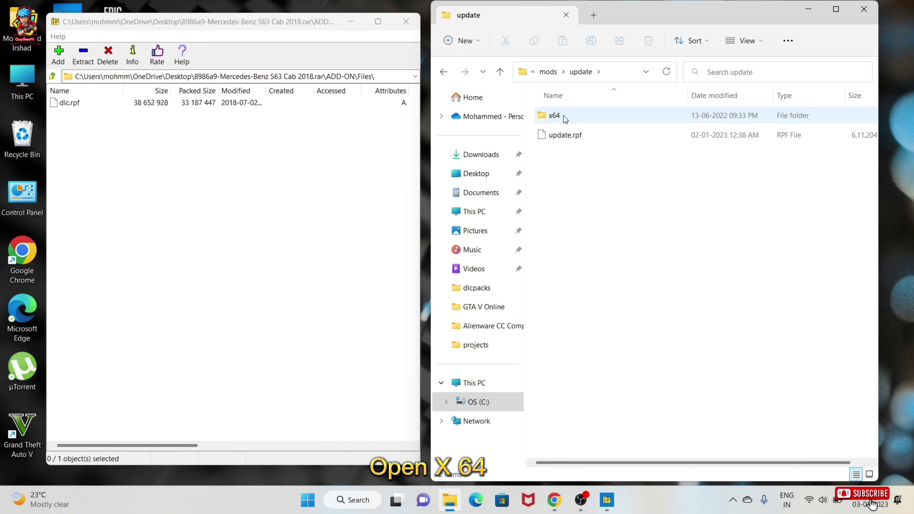
pyautogui.doubleClick(565, 116)
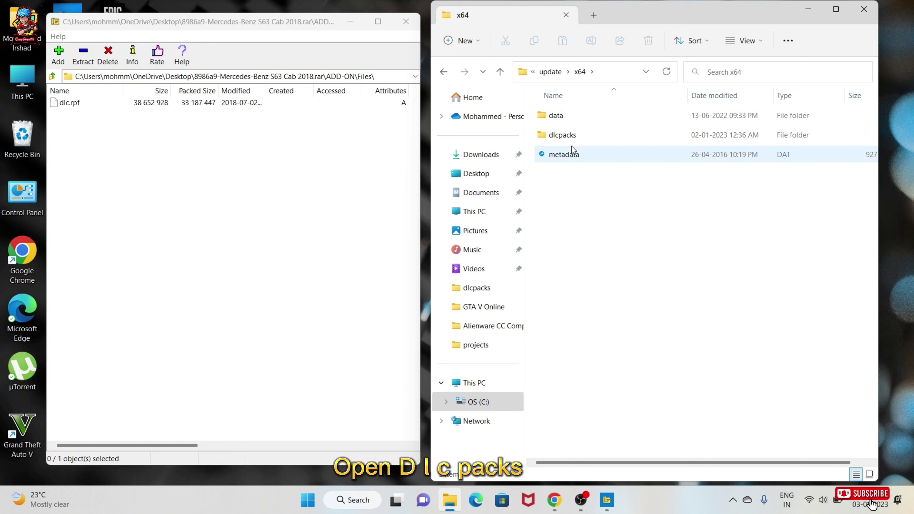
pyautogui.doubleClick(571, 140)
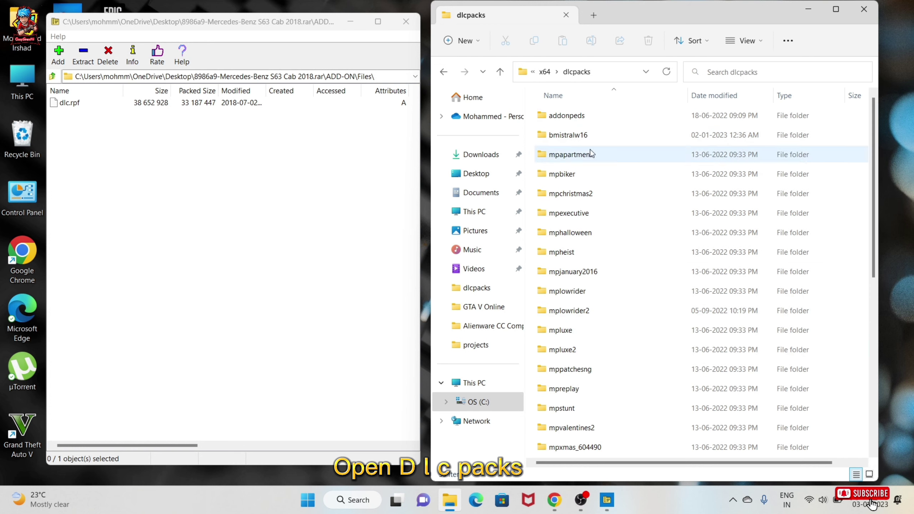
# Add a new folder named mb18 to dlcpacks, bringing it to 36 items
pyautogui.scroll(-6, 703, 328)
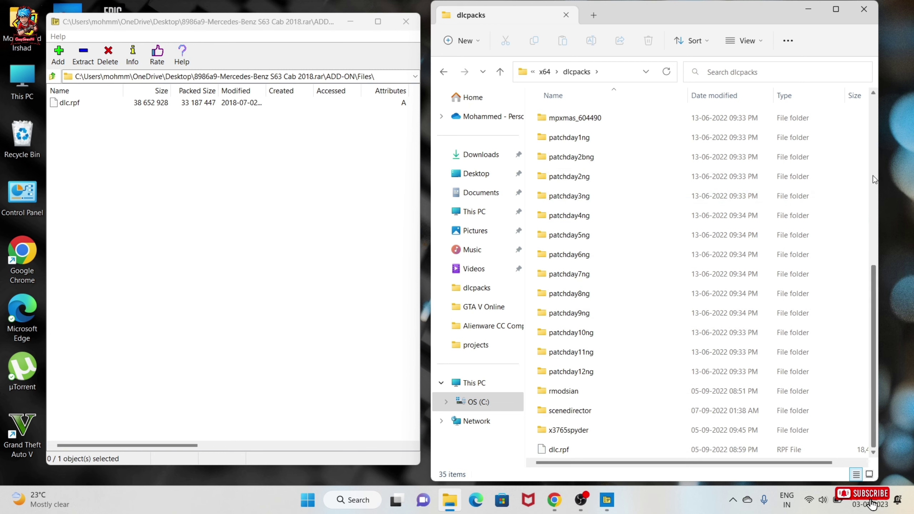
pyautogui.rightClick(861, 154)
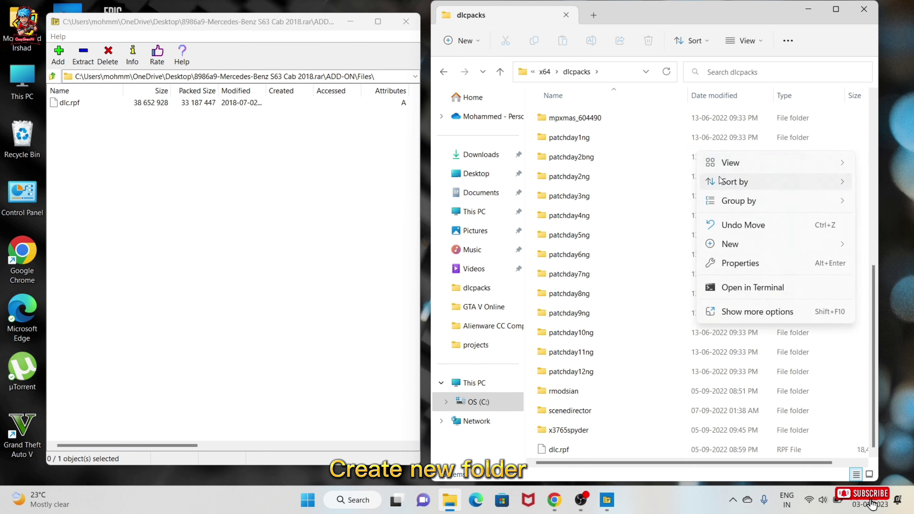
pyautogui.moveTo(729, 168)
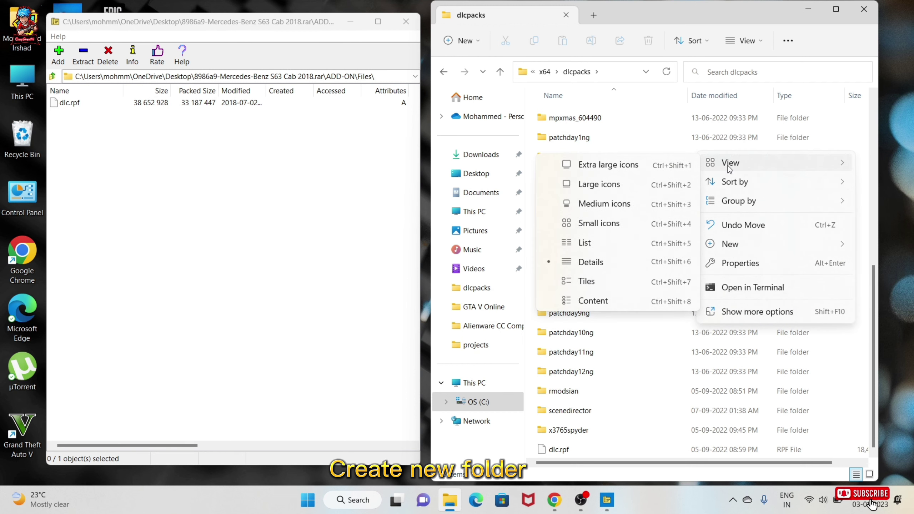
pyautogui.moveTo(727, 248)
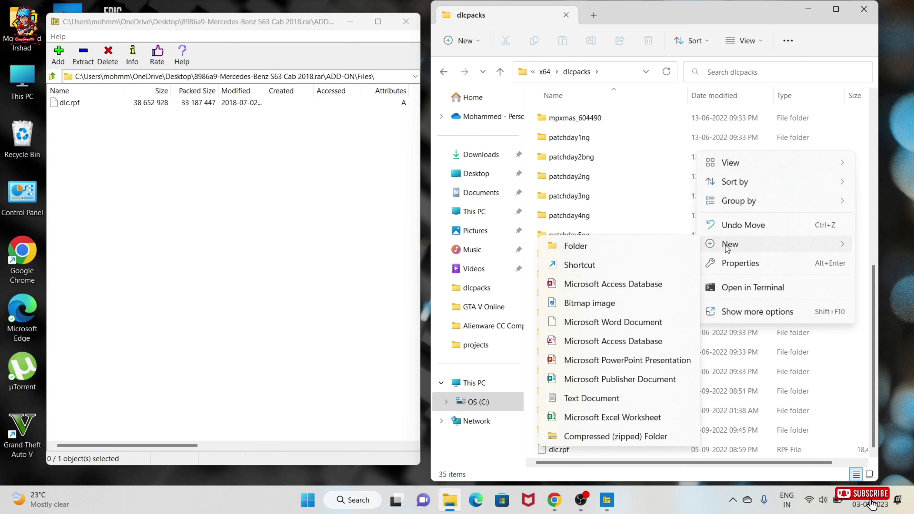
pyautogui.click(576, 247)
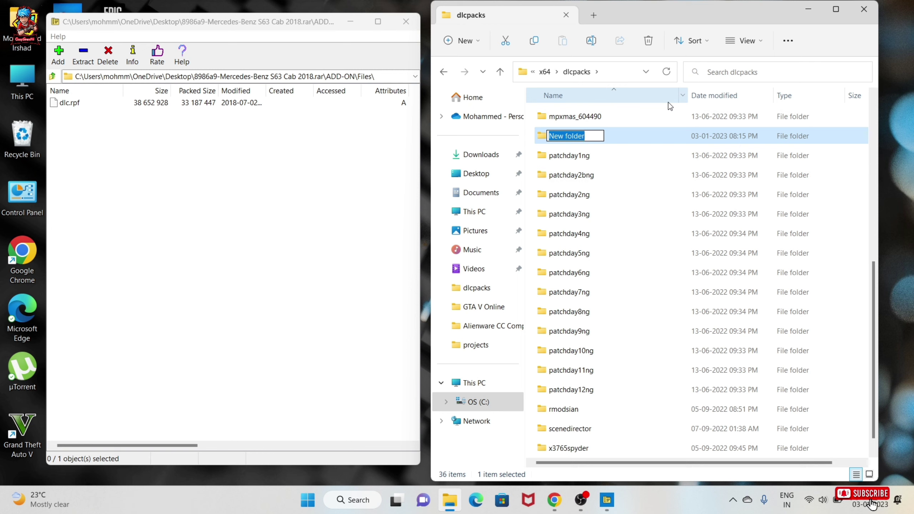
pyautogui.write('mb18')
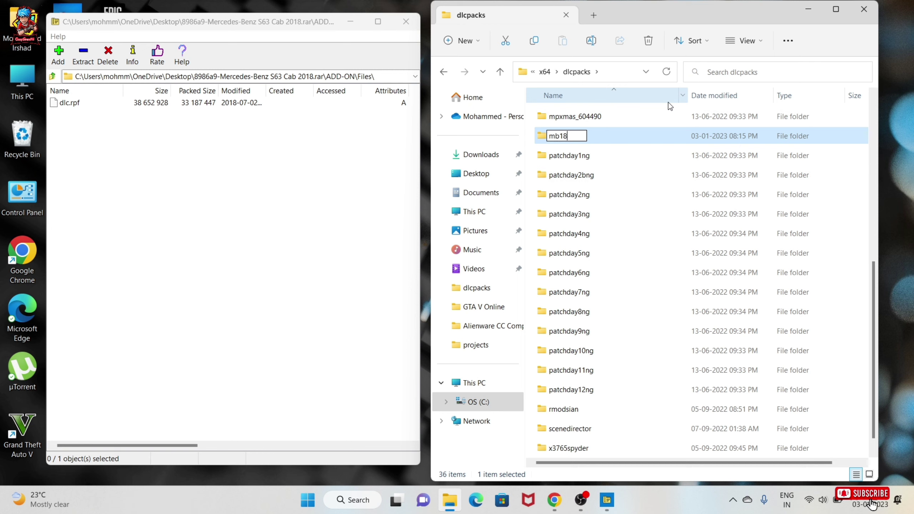
pyautogui.press('Return')
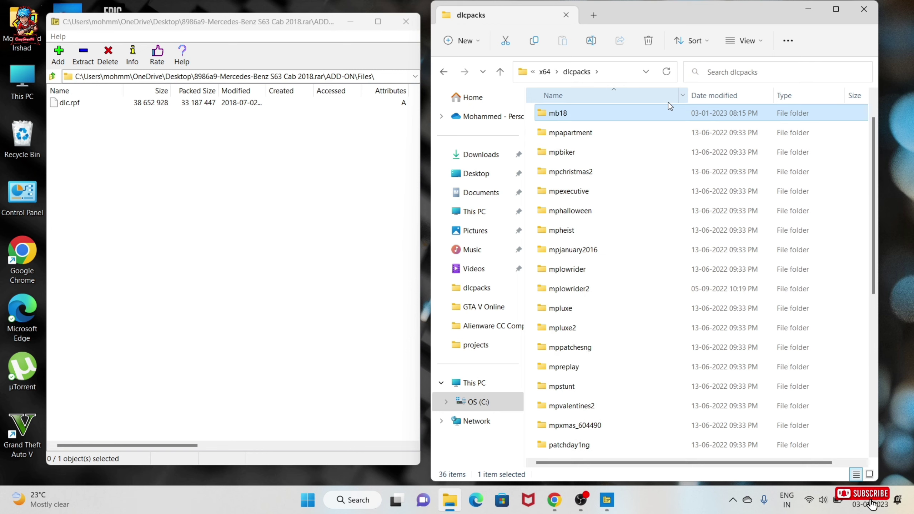
# Copy dlc.rpf from the archive's ADD-ON\Files into mb18, then go back to dlcpacks
pyautogui.doubleClick(568, 114)
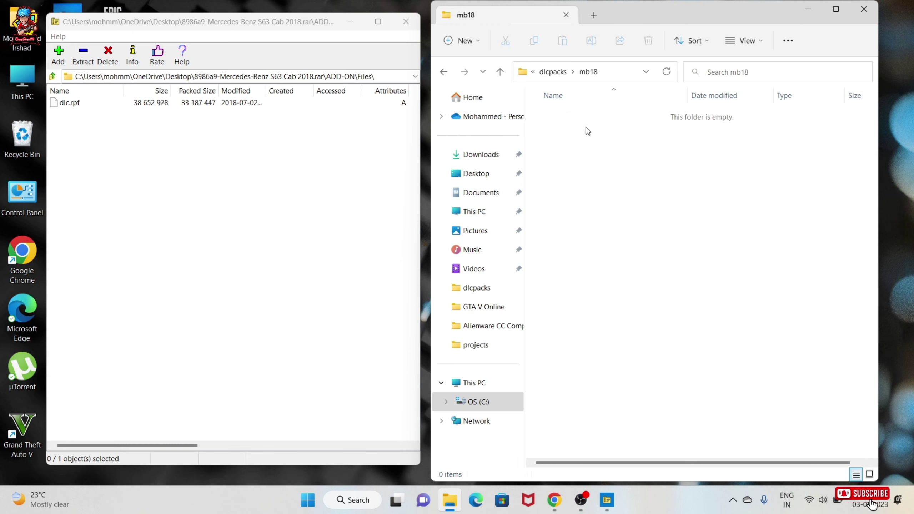
pyautogui.click(75, 107)
pyautogui.moveTo(134, 190); pyautogui.dragTo(649, 263)
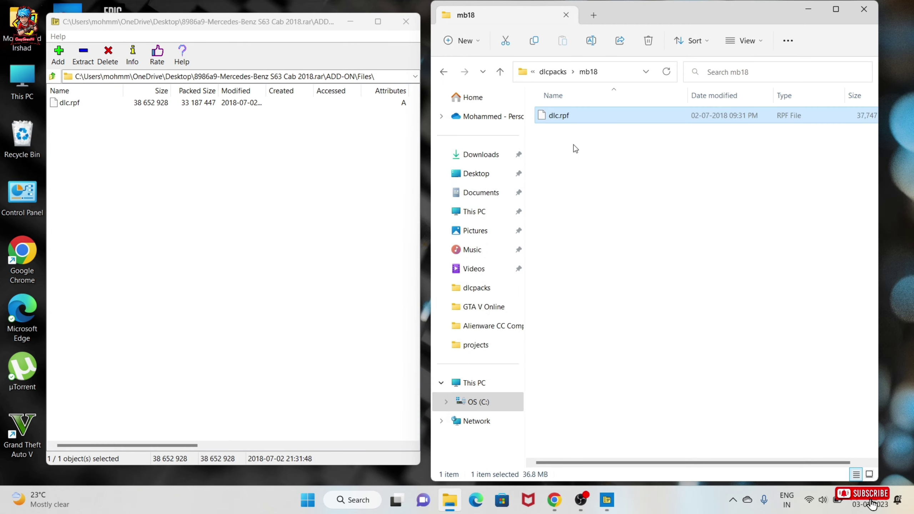
pyautogui.click(444, 72)
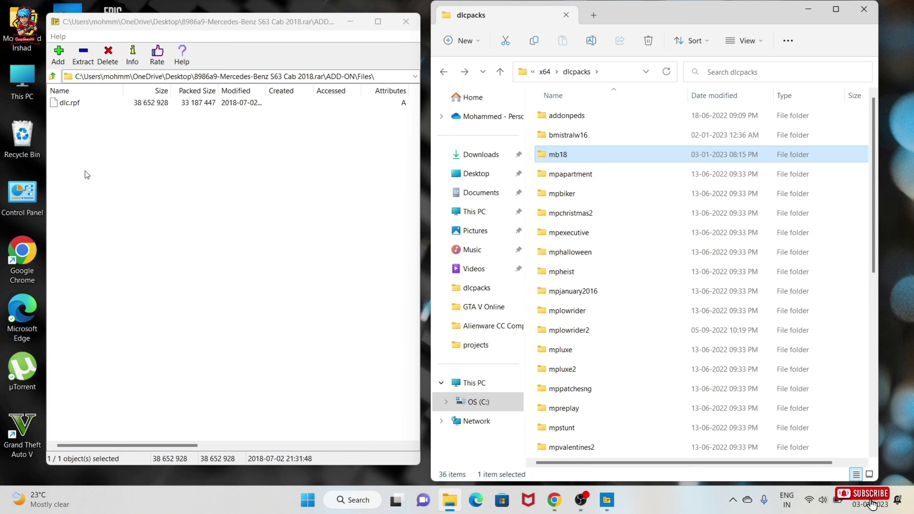
# Go up to x64 and open INSTRUCTION.txt from the archive's ADD-ON folder
pyautogui.hotkey('alt', 'Up')
pyautogui.click(110, 156)
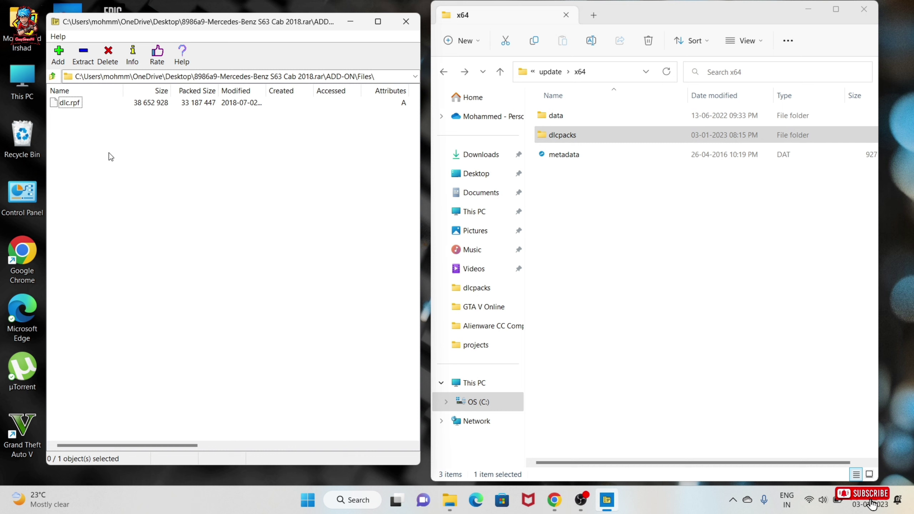
pyautogui.press('BackSpace')
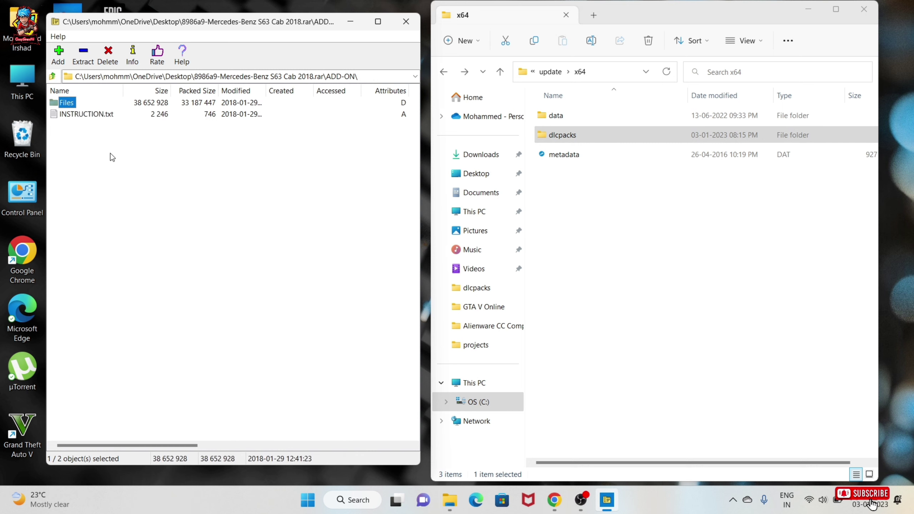
pyautogui.doubleClick(82, 115)
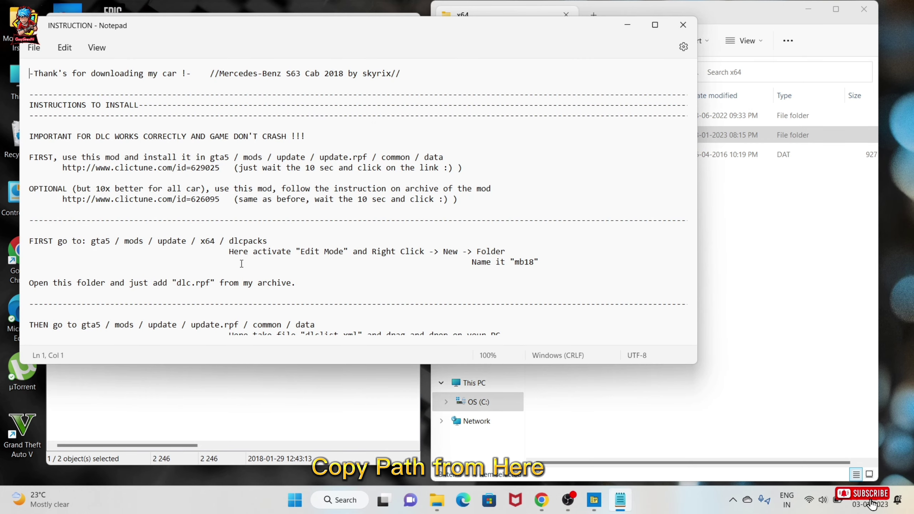
# Copy the <item>dlcpacks:\mb18\</item> line from the instructions and close Notepad
pyautogui.scroll(-4, 238, 265)
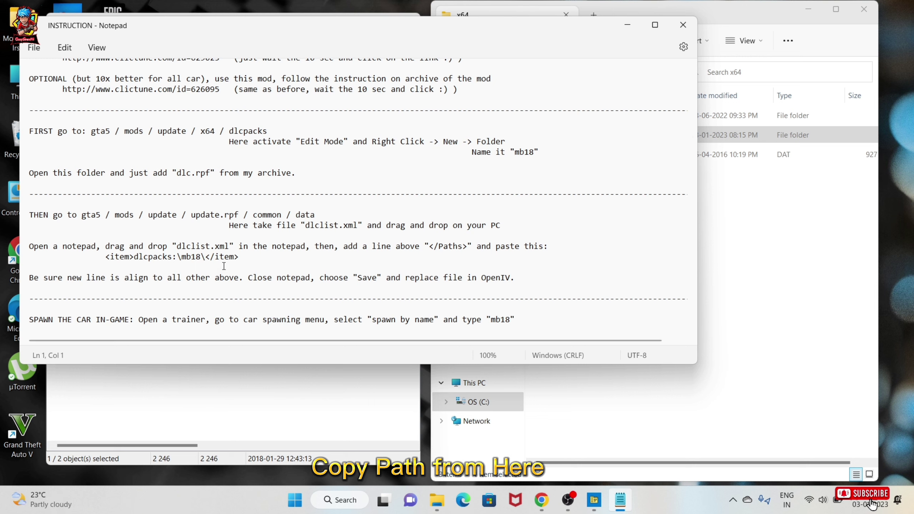
pyautogui.moveTo(242, 258); pyautogui.dragTo(113, 257)
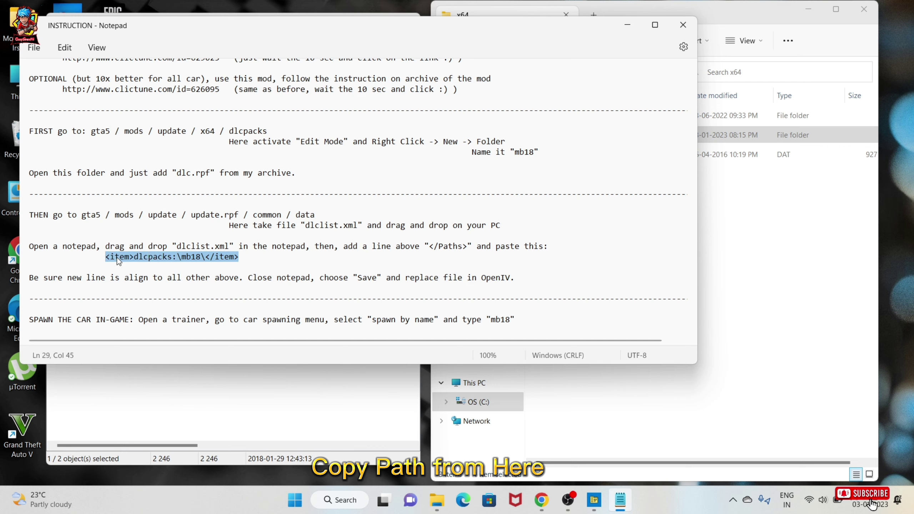
pyautogui.rightClick(119, 260)
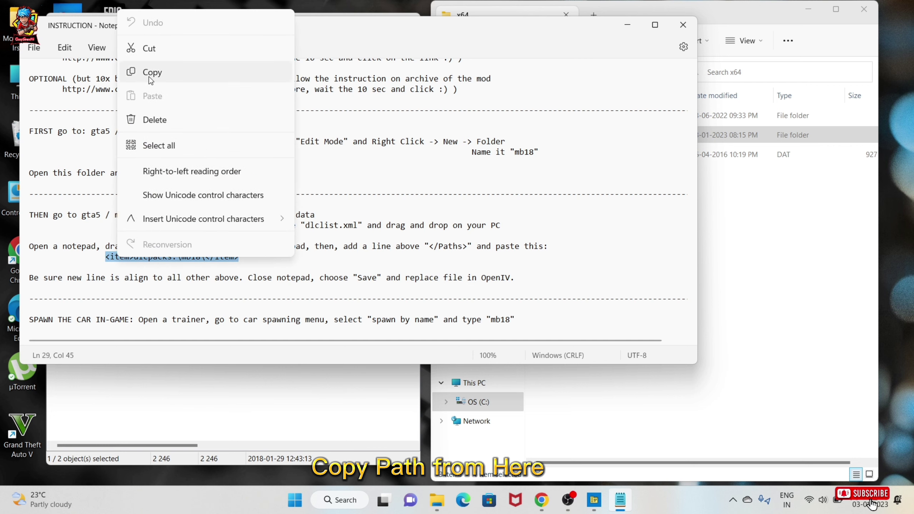
pyautogui.click(151, 80)
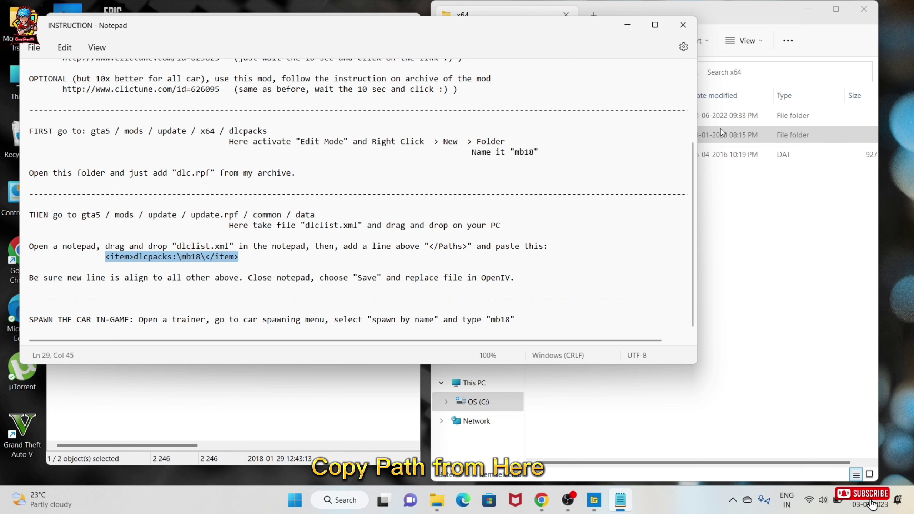
pyautogui.click(682, 25)
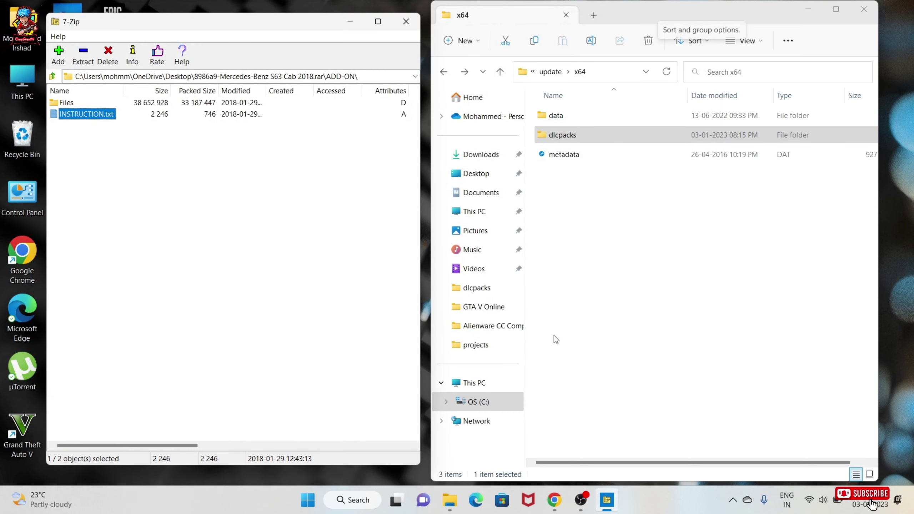
# Close the archive and Explorer windows, then launch OpenIV for Grand Theft Auto V on Windows
pyautogui.click(406, 21)
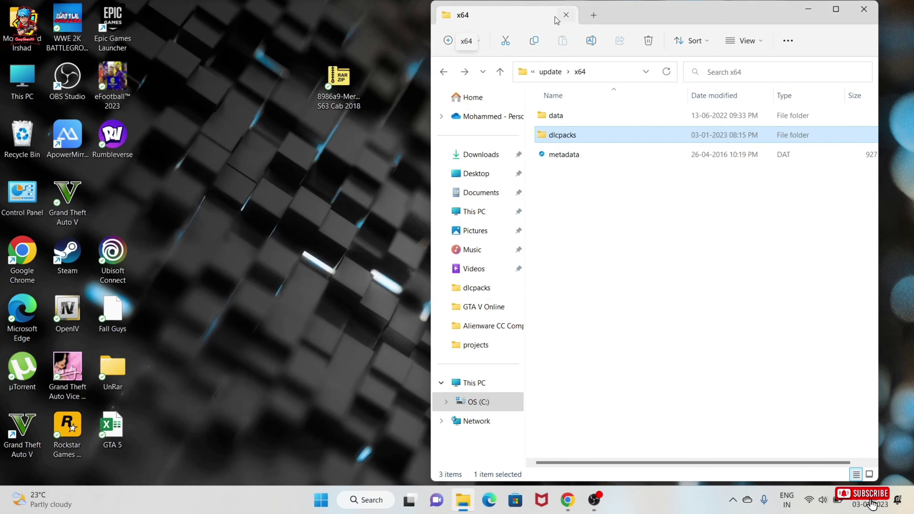
pyautogui.click(866, 14)
pyautogui.rightClick(355, 176)
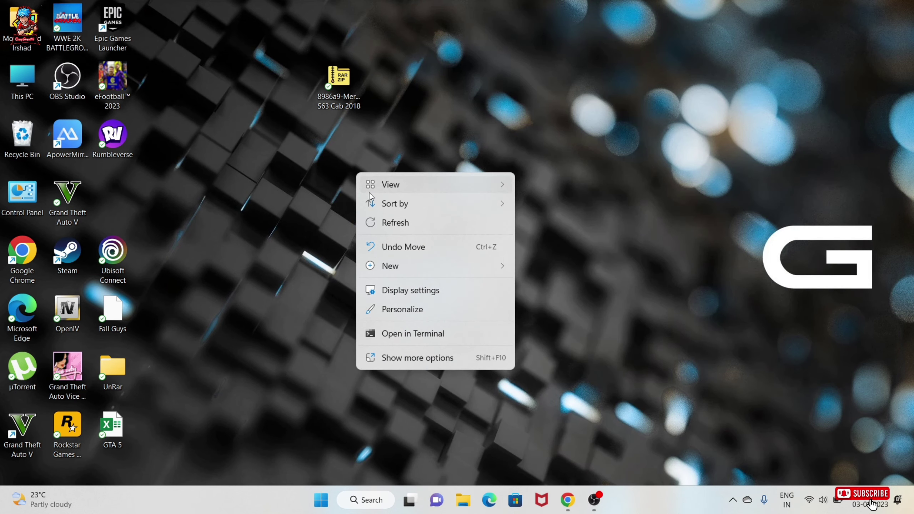
pyautogui.click(388, 221)
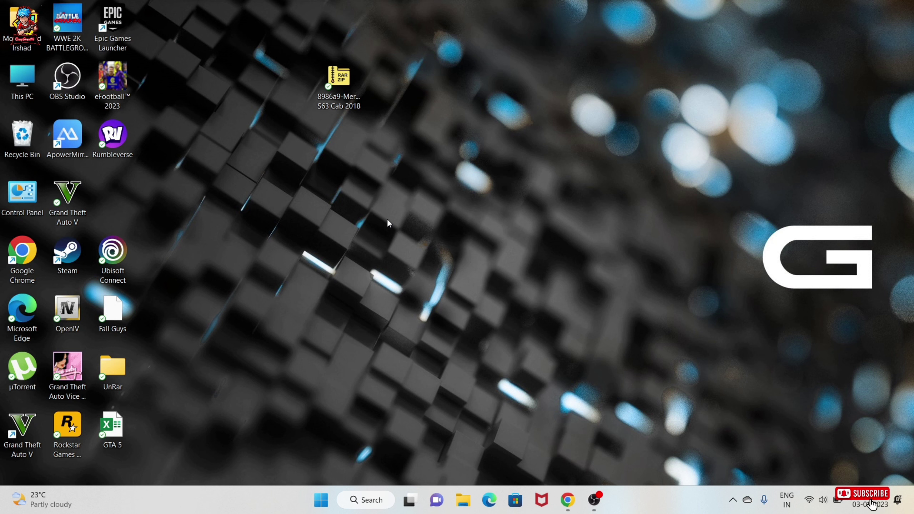
pyautogui.doubleClick(67, 311)
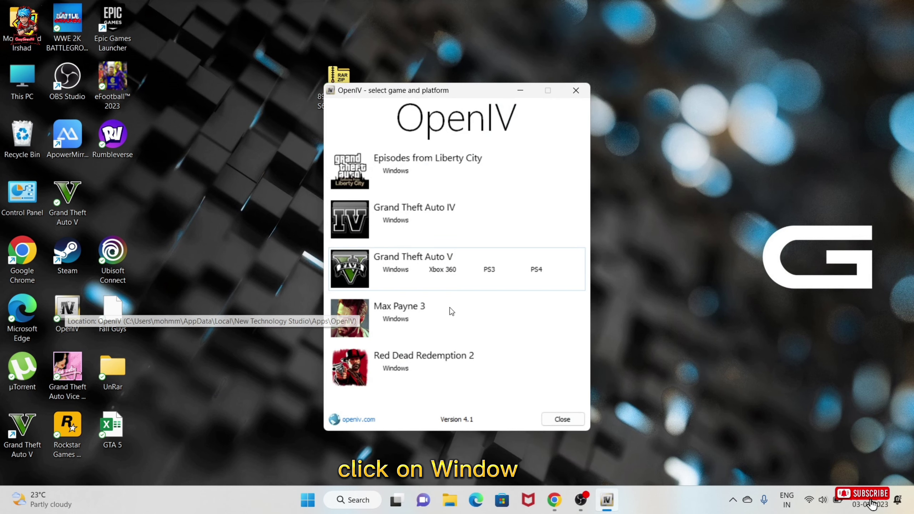
pyautogui.click(390, 271)
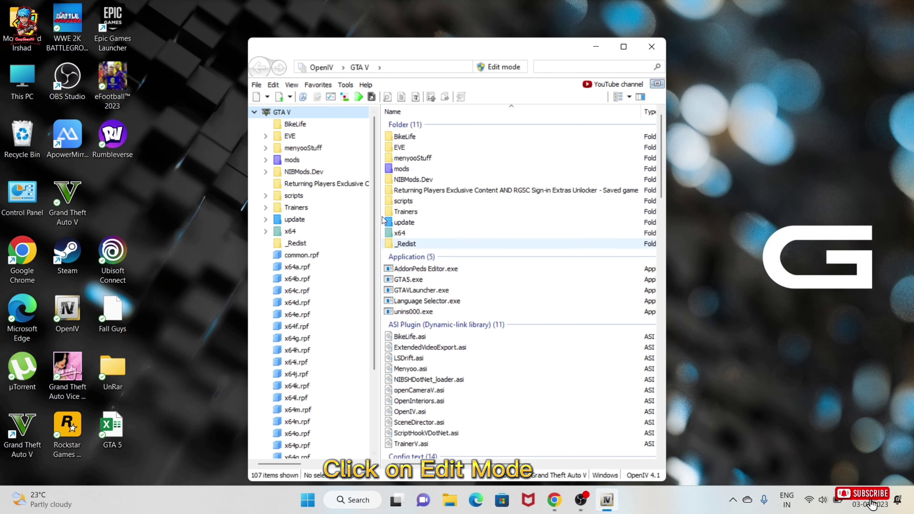
# Enable OpenIV edit mode and browse to mods\update\update.rpf\common\data to reach dlclist.xml
pyautogui.click(497, 71)
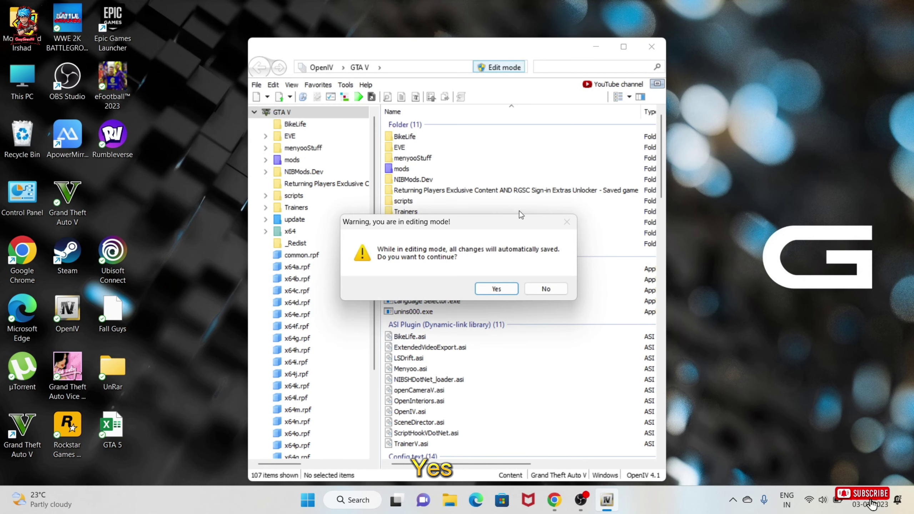
pyautogui.click(496, 289)
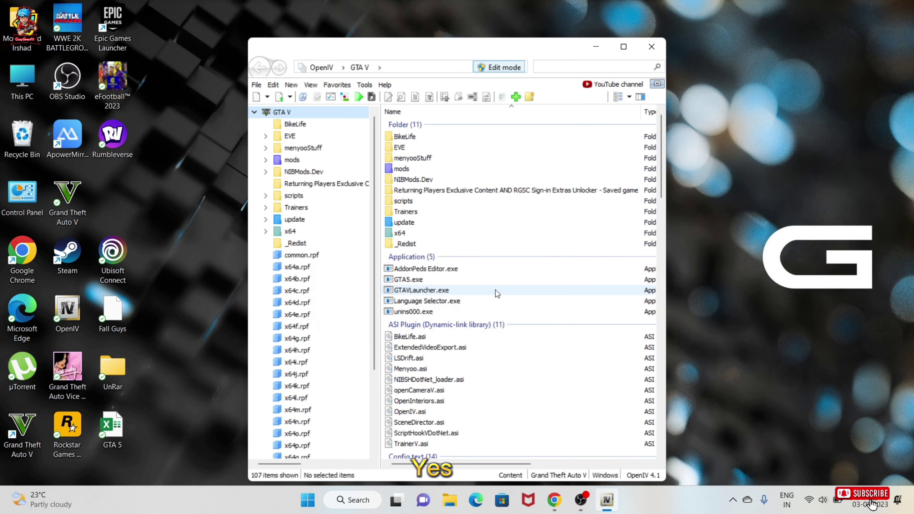
pyautogui.doubleClick(419, 169)
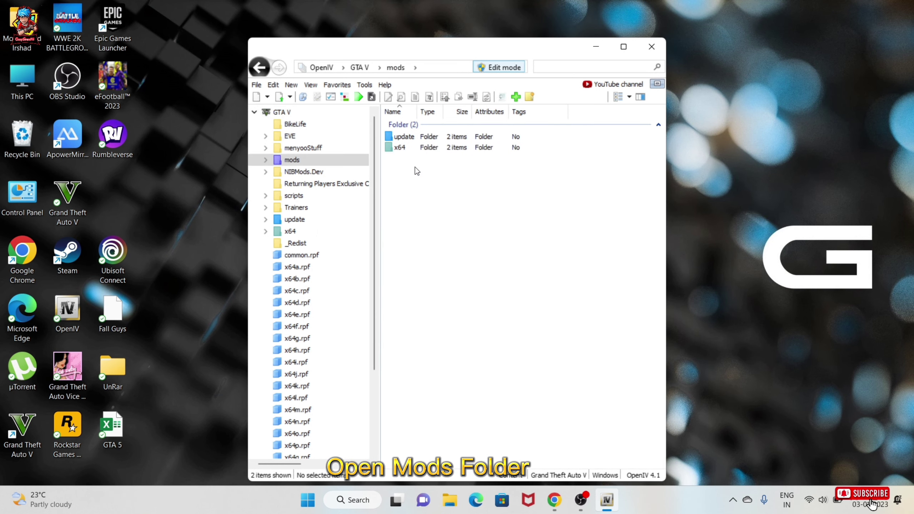
pyautogui.doubleClick(403, 137)
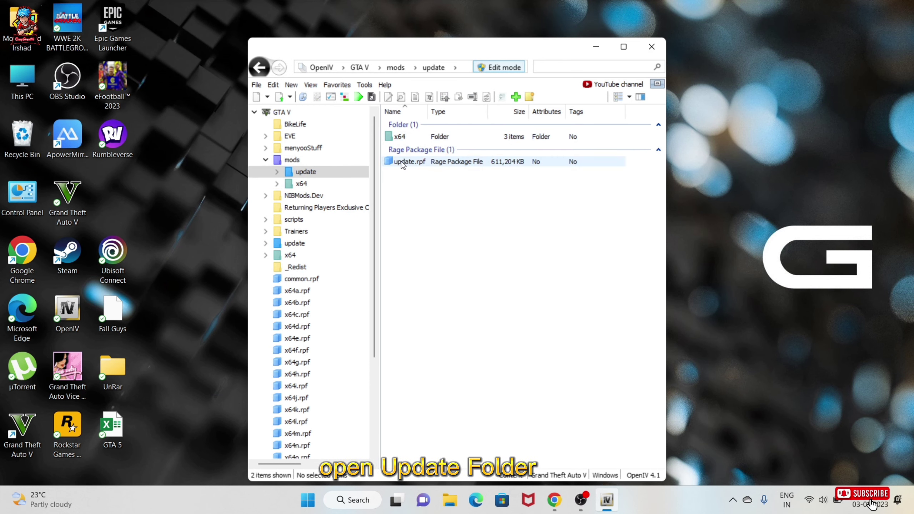
pyautogui.doubleClick(412, 163)
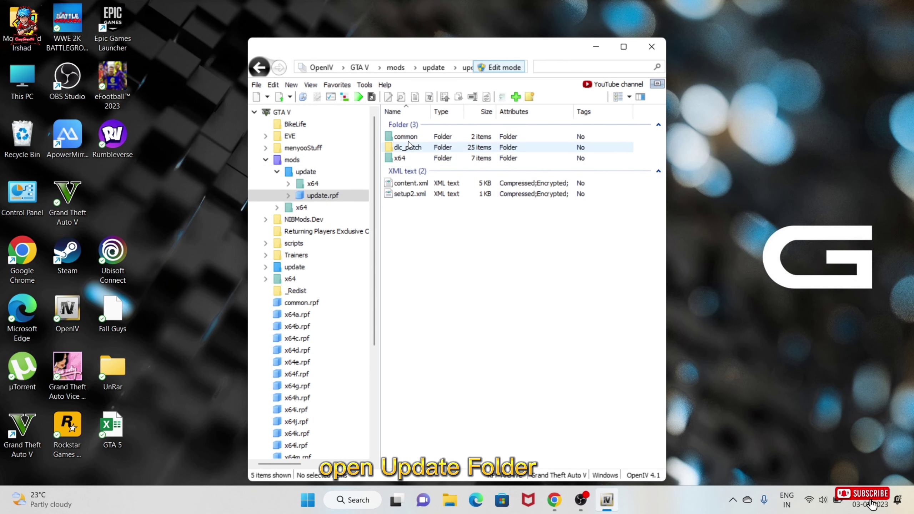
pyautogui.doubleClick(410, 139)
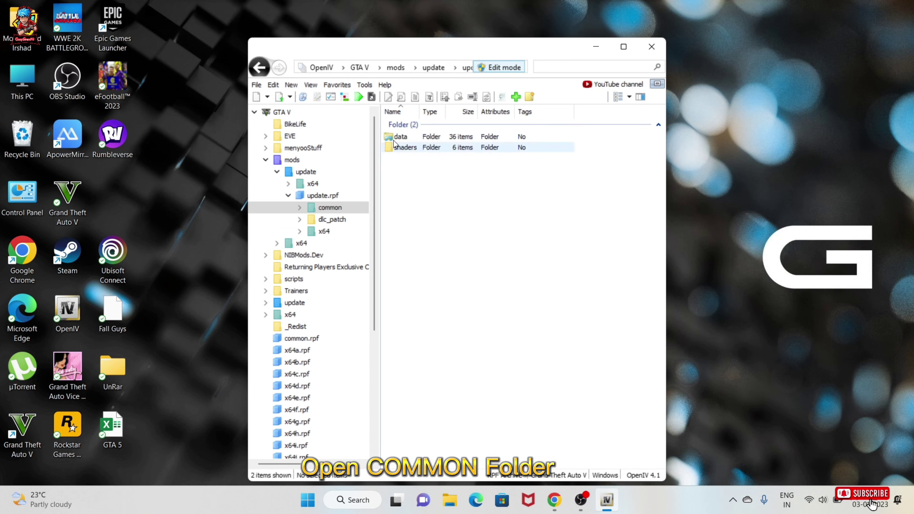
pyautogui.doubleClick(400, 137)
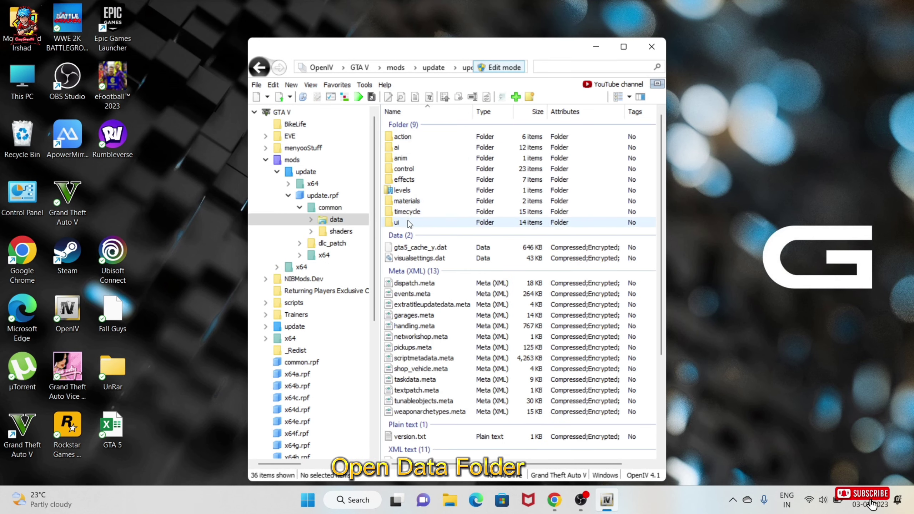
pyautogui.scroll(-4, 421, 319)
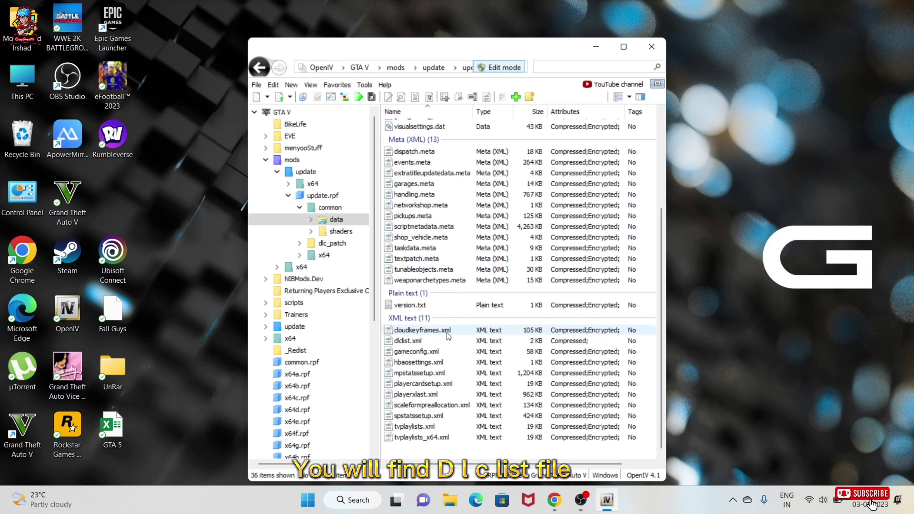
# Paste <item>dlcpacks:\mb18\</item> onto line 51 of dlclist.xml and save it
pyautogui.rightClick(408, 342)
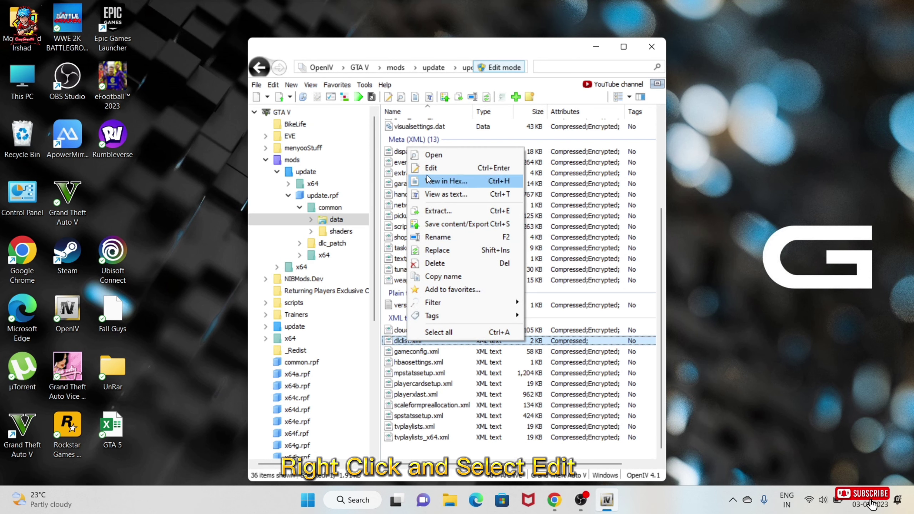
pyautogui.click(430, 167)
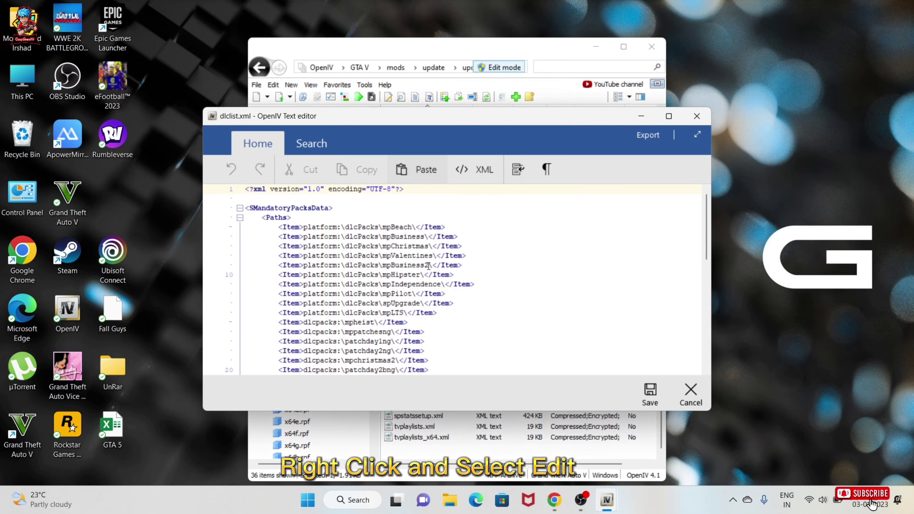
pyautogui.click(669, 118)
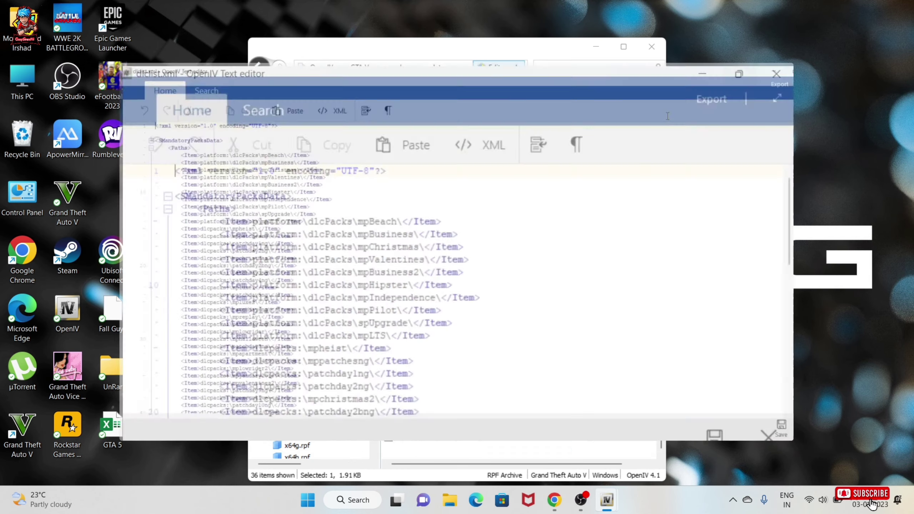
pyautogui.scroll(-5, 345, 279)
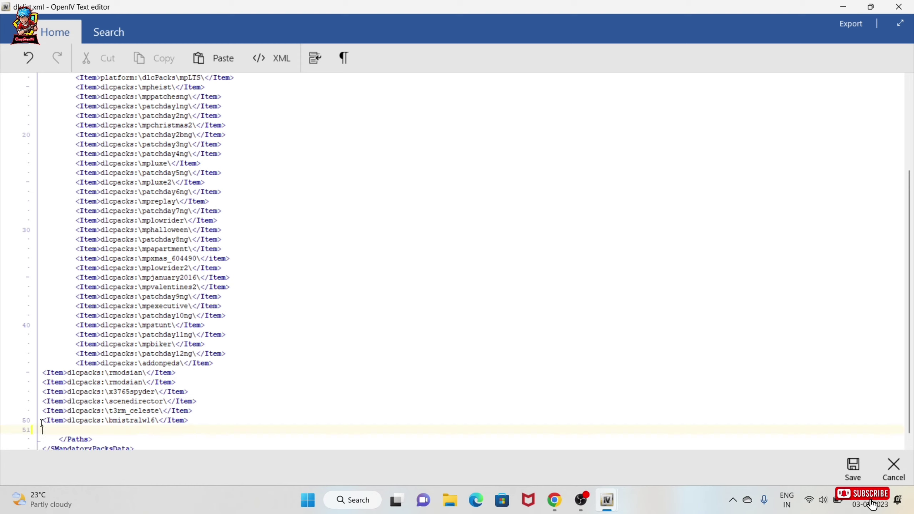
pyautogui.rightClick(47, 430)
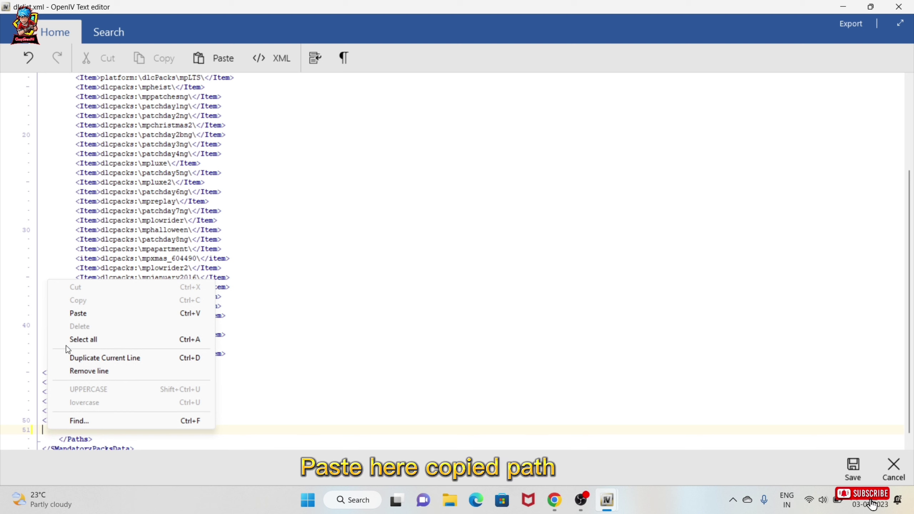
pyautogui.click(77, 317)
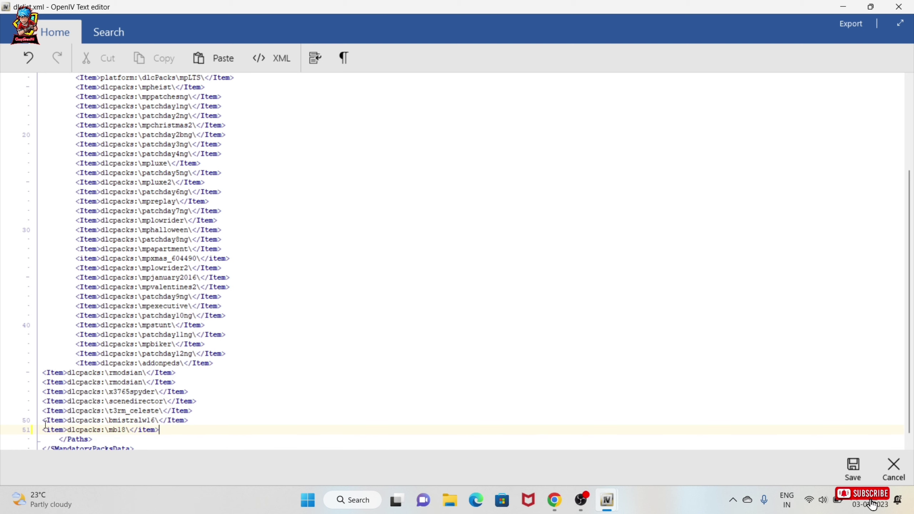
pyautogui.scroll(-1, 368, 426)
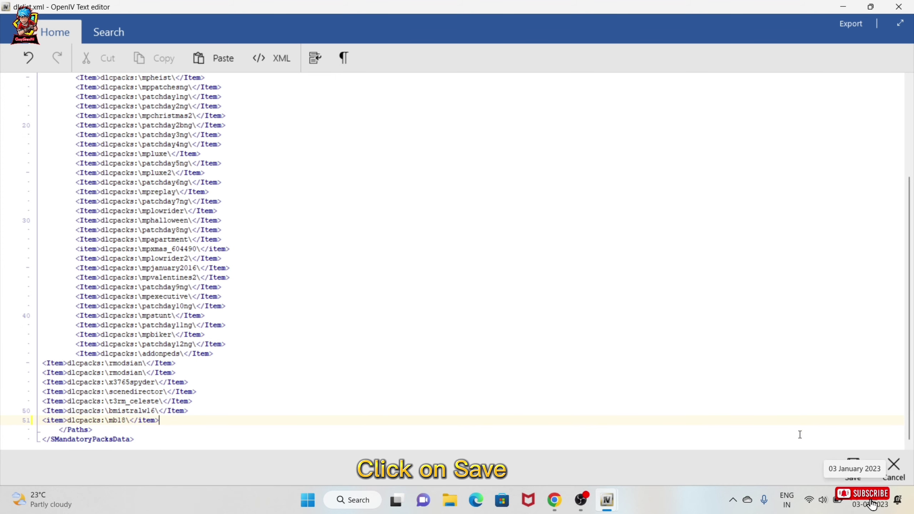
pyautogui.click(850, 475)
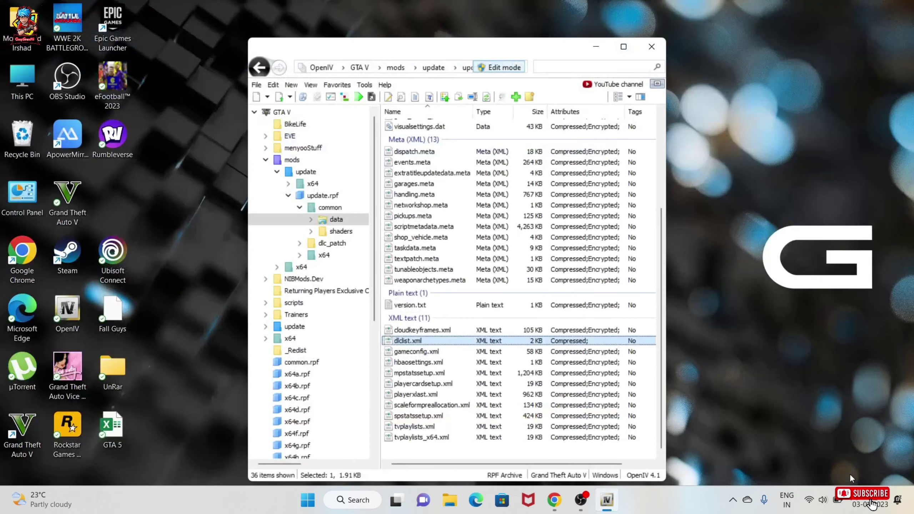
# Close OpenIV and refresh the desktop
pyautogui.click(656, 47)
pyautogui.rightClick(369, 175)
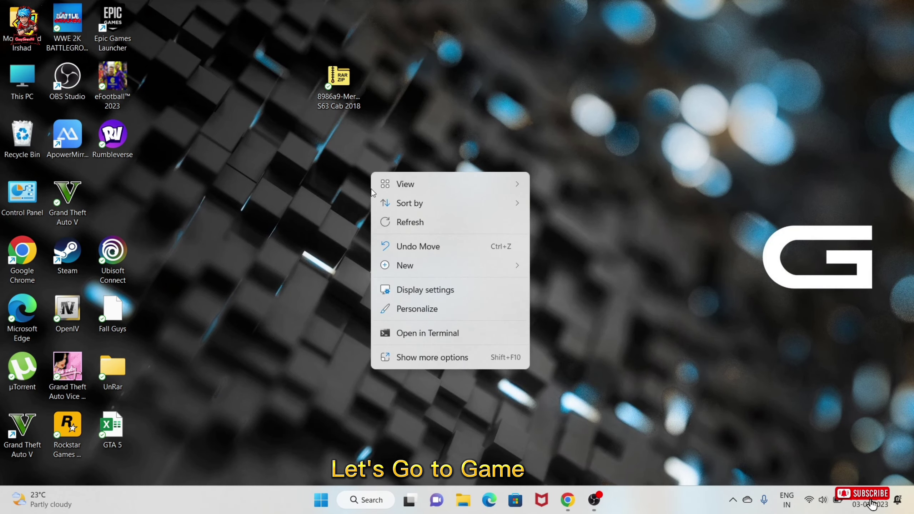
pyautogui.click(396, 220)
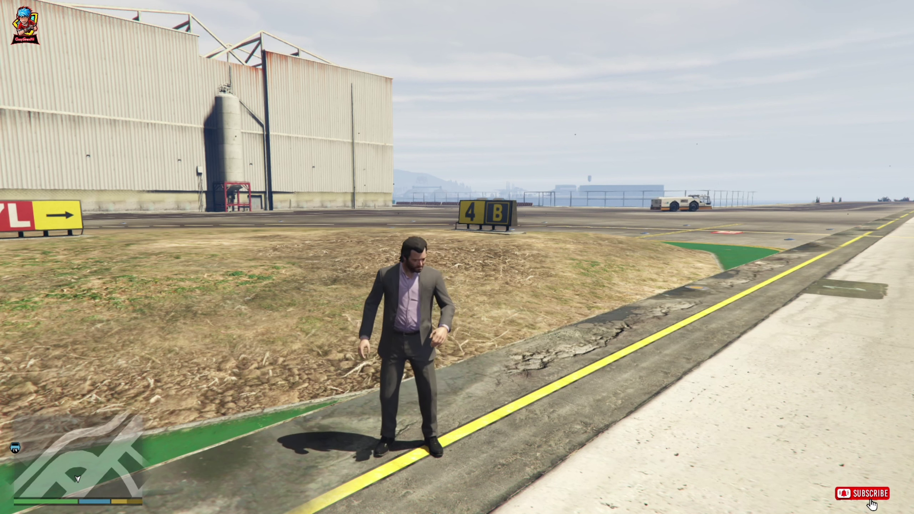
# In the Menyoo trainer, go to Object Spooner > Spawn Entity Into World > Vehicle
pyautogui.press('F8')
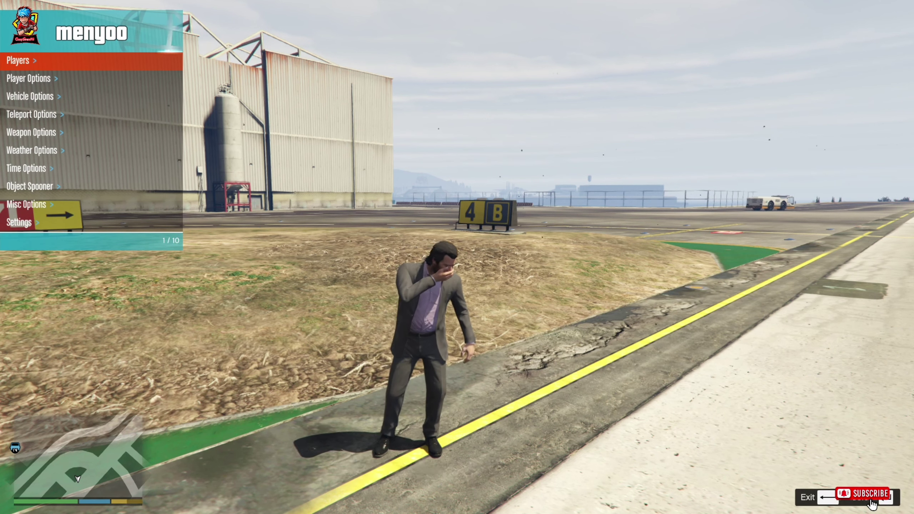
pyautogui.press('Down')
pyautogui.press('Down')
pyautogui.press('Down')
pyautogui.press('Down')
pyautogui.press('Down')
pyautogui.press('Down')
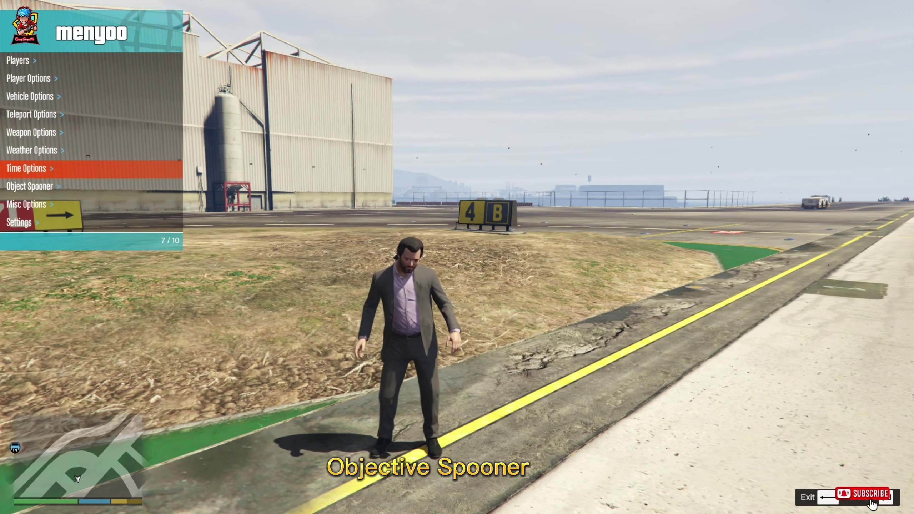
pyautogui.press('Down')
pyautogui.press('Return')
pyautogui.press('Down')
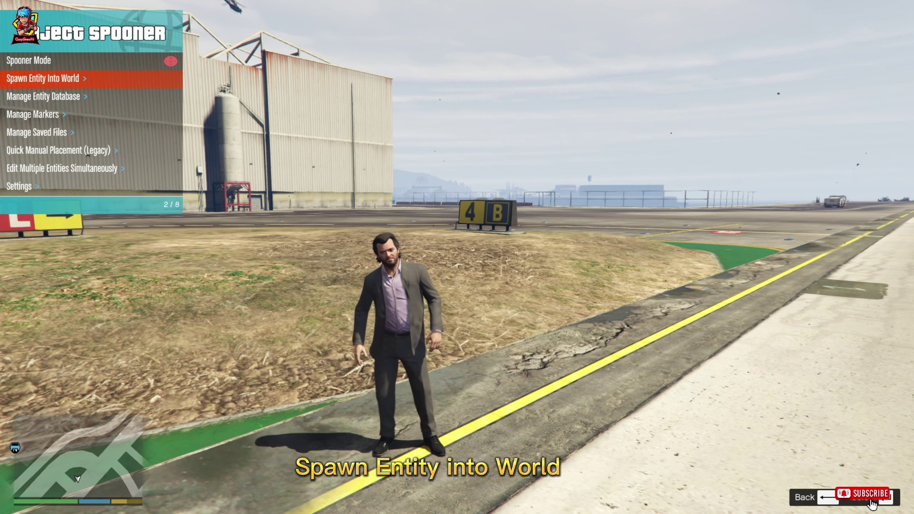
pyautogui.press('Return')
pyautogui.press('Down')
pyautogui.press('Down')
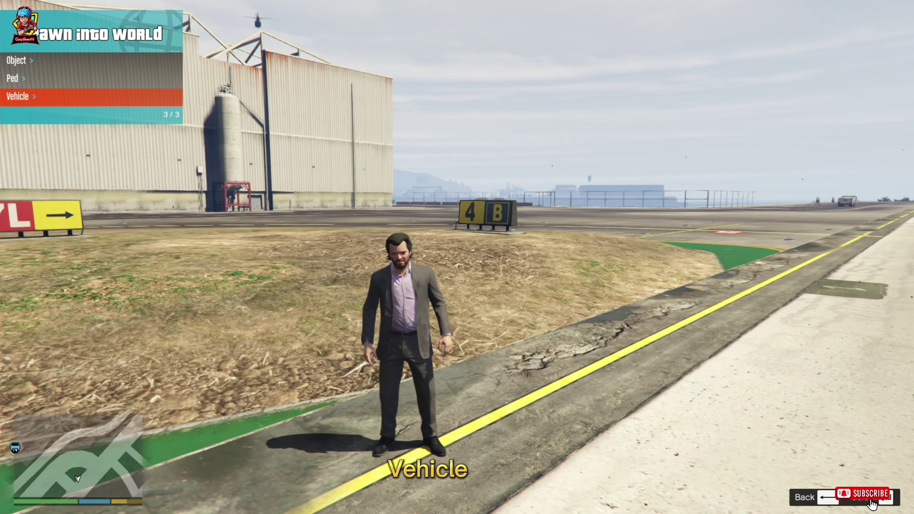
pyautogui.press('Return')
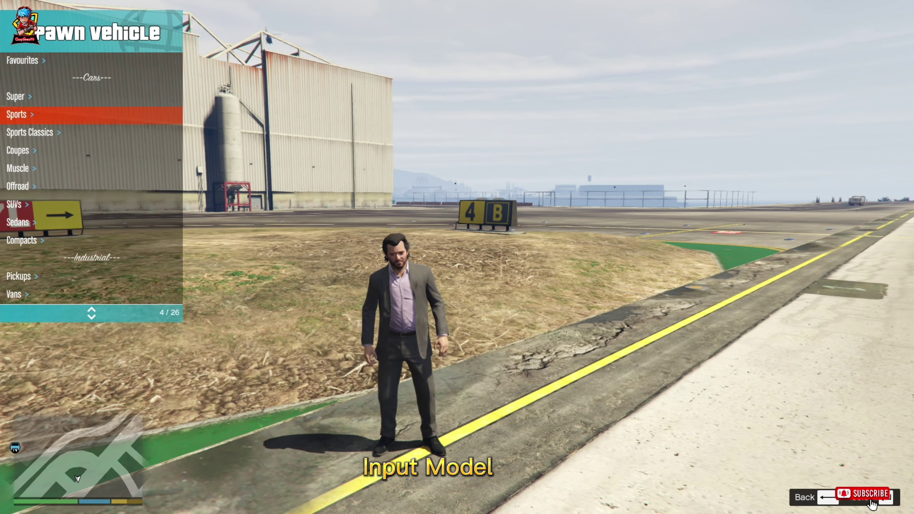
# Enter the vehicle model name mb18 through the INPUT MODEL option
pyautogui.press('Up')
pyautogui.press('Up')
pyautogui.press('Up')
pyautogui.press('Up')
pyautogui.press('Up')
pyautogui.press('Up')
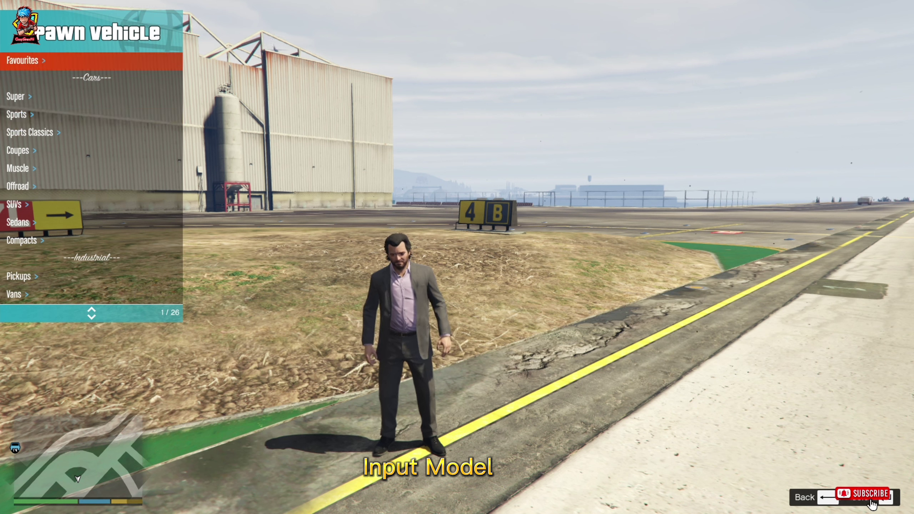
pyautogui.press('Down')
pyautogui.press('Return')
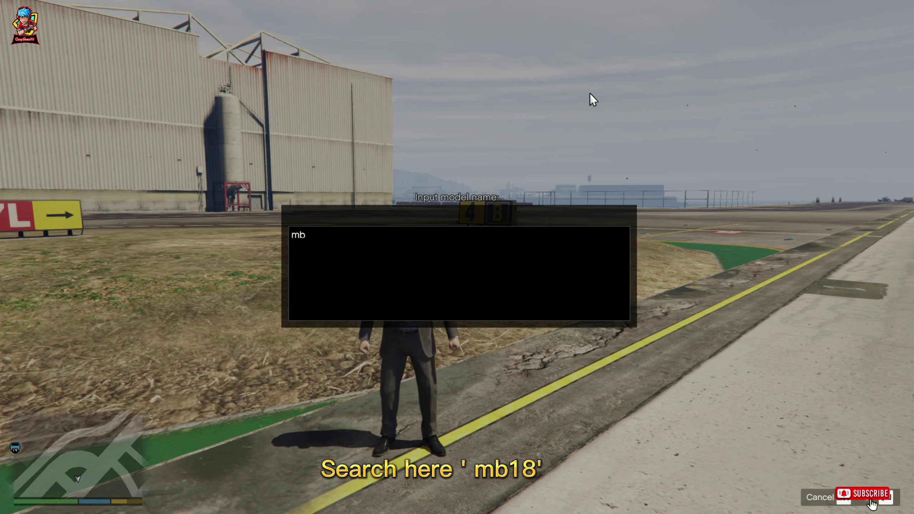
pyautogui.press('Return')
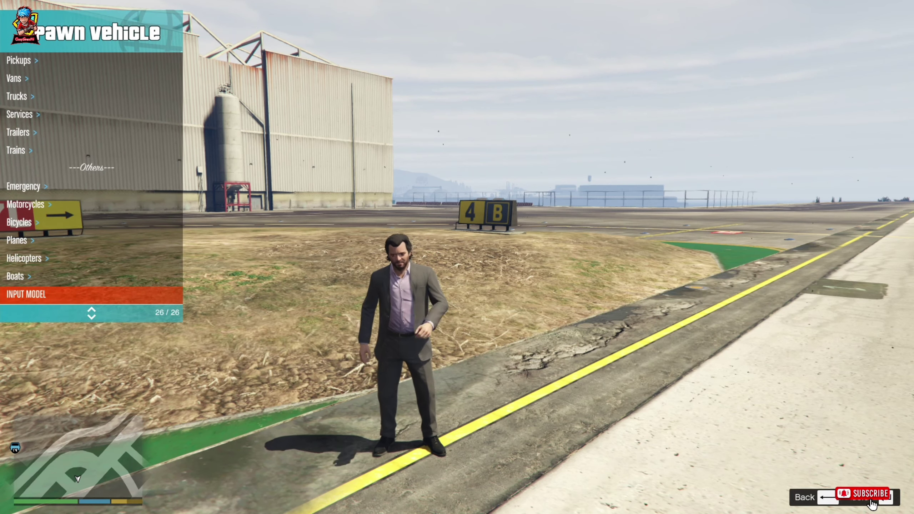
# Spawn the mb18 gold convertible, walk up to it and get in
pyautogui.press('BackSpace')
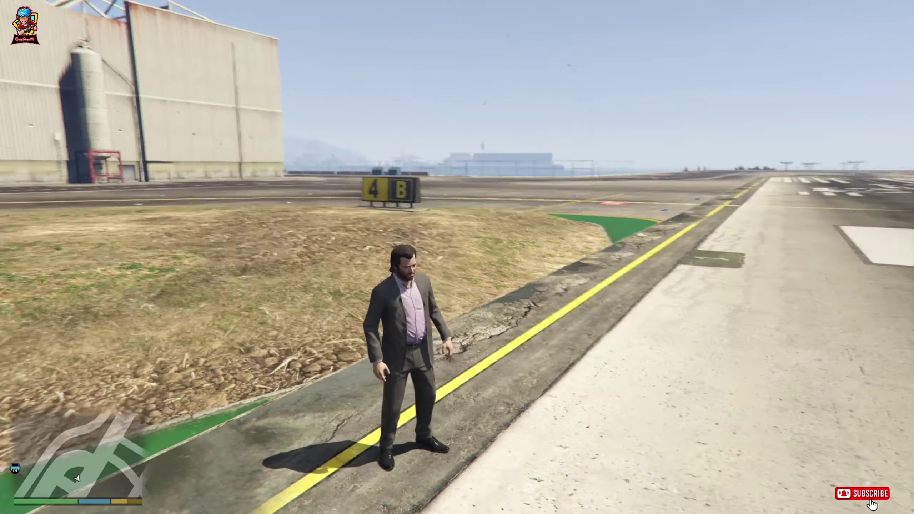
pyautogui.press('w')
pyautogui.press('w')
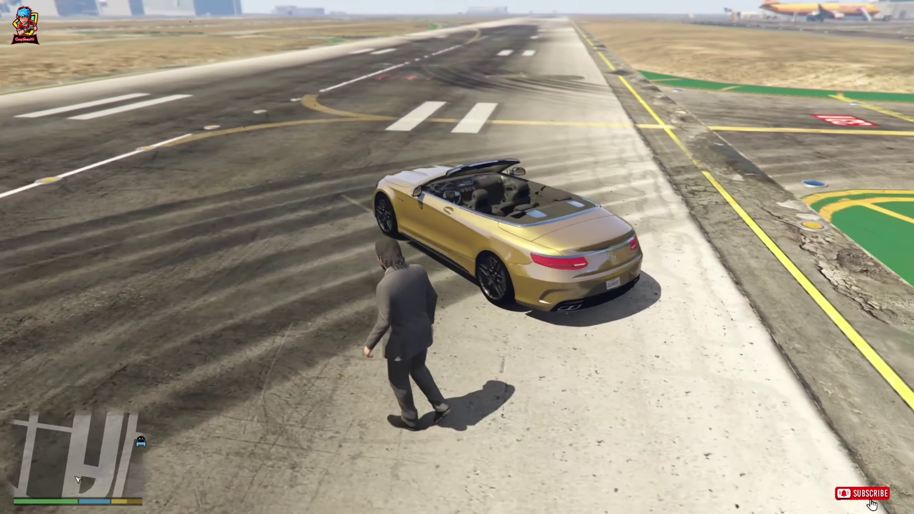
pyautogui.press('f')
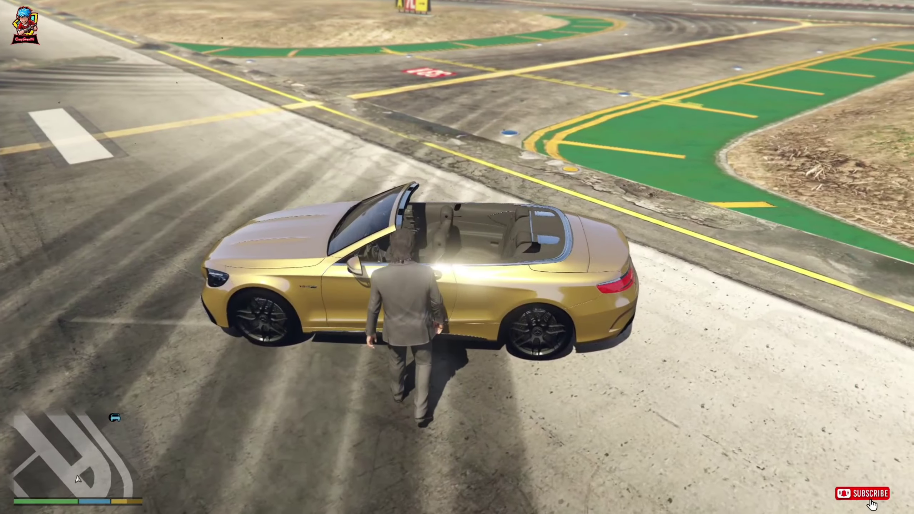